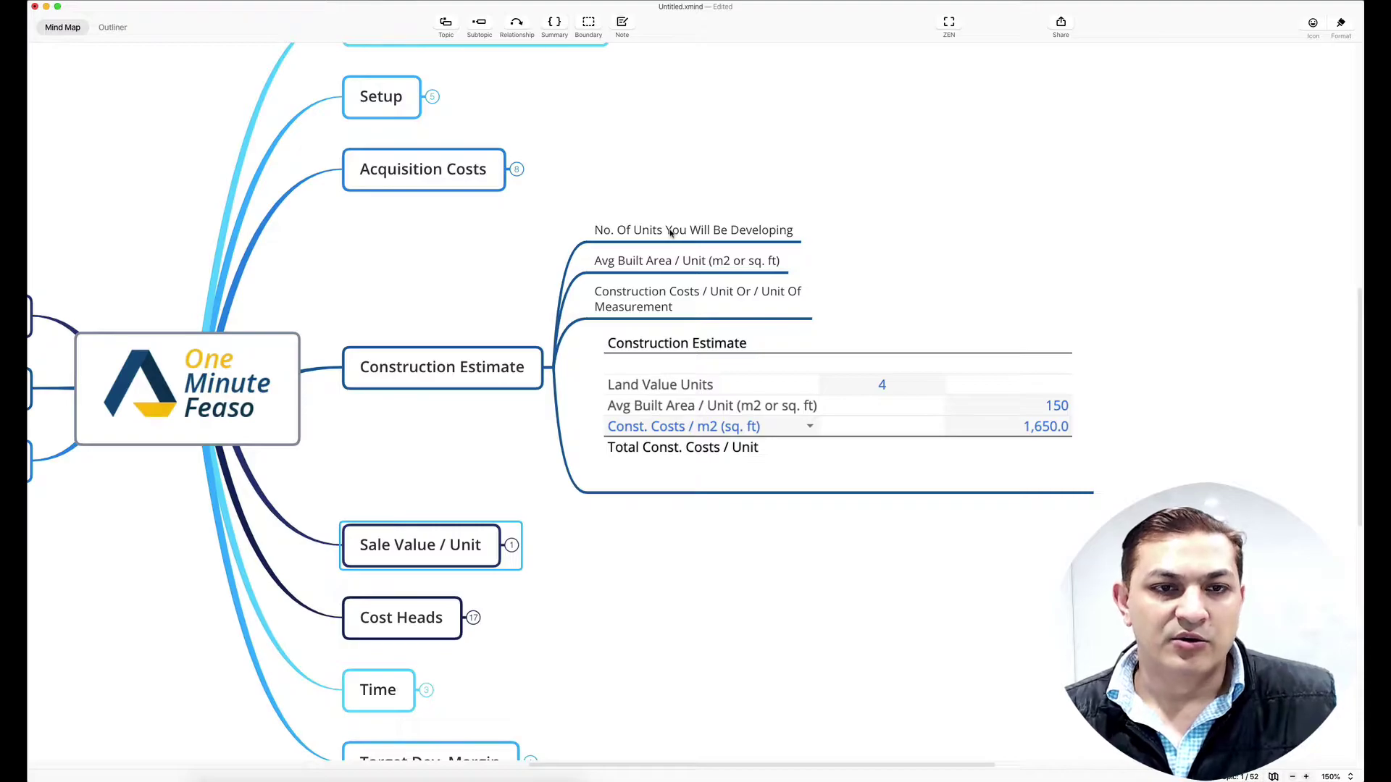
# Switch to the One Minute Feaso spreadsheet in Google Sheets and set the Land Value Units count to 10
pyautogui.click(668, 265)
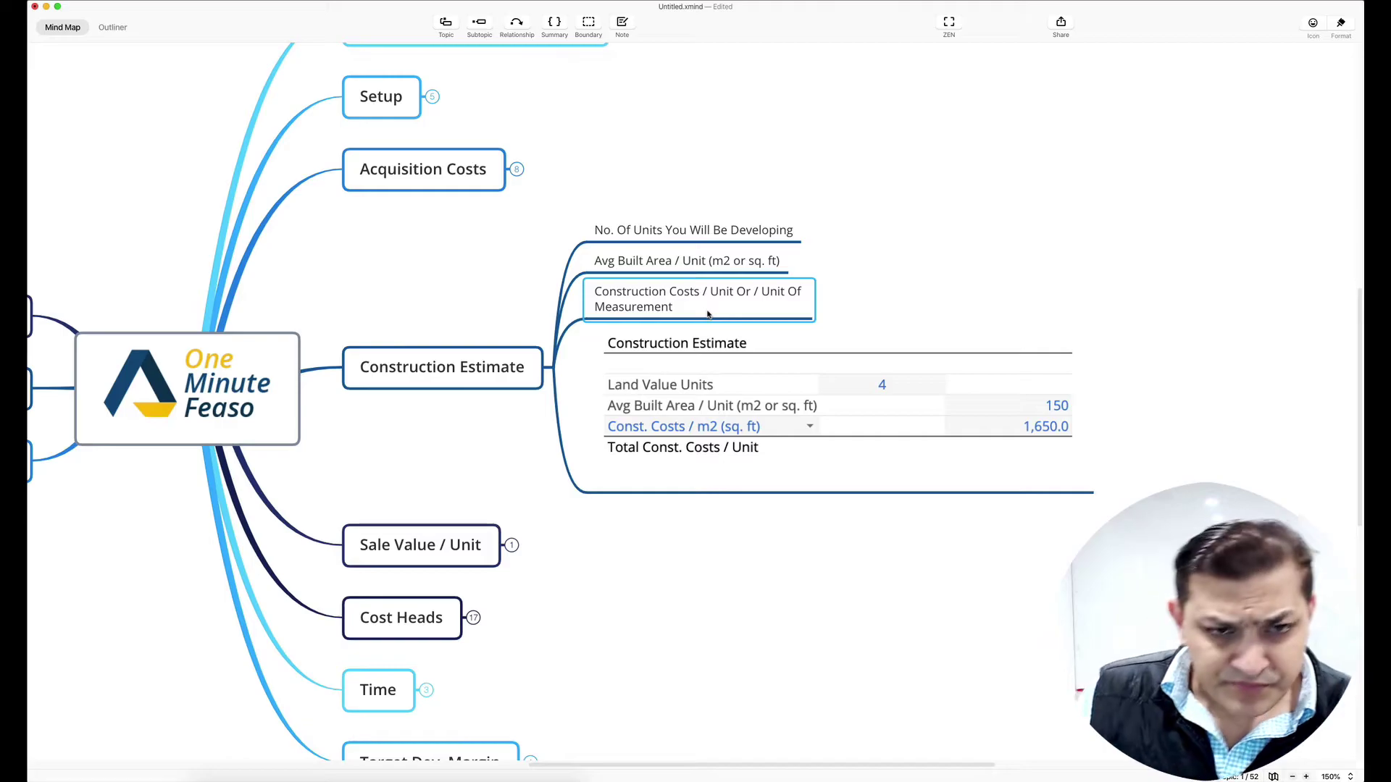
pyautogui.hotkey('ctrl', 'Up')
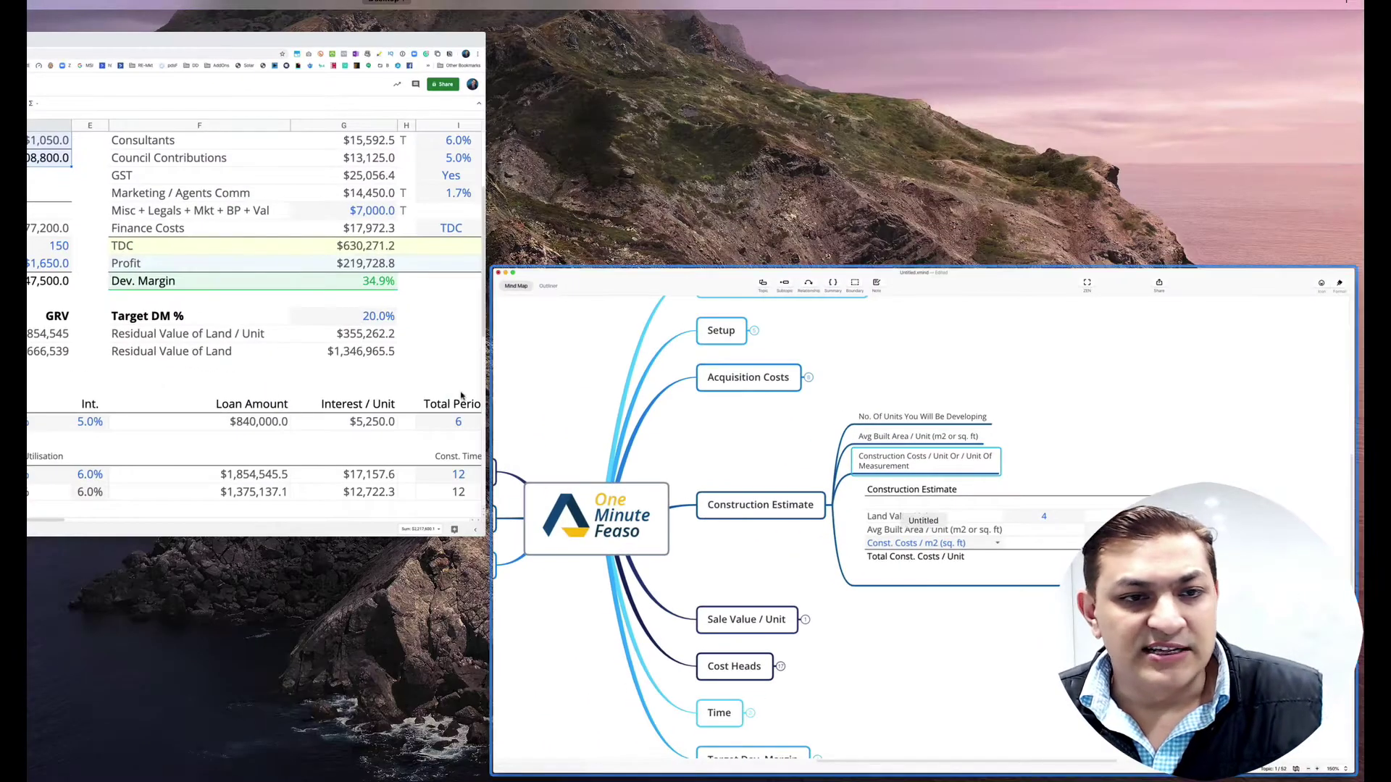
pyautogui.click(372, 301)
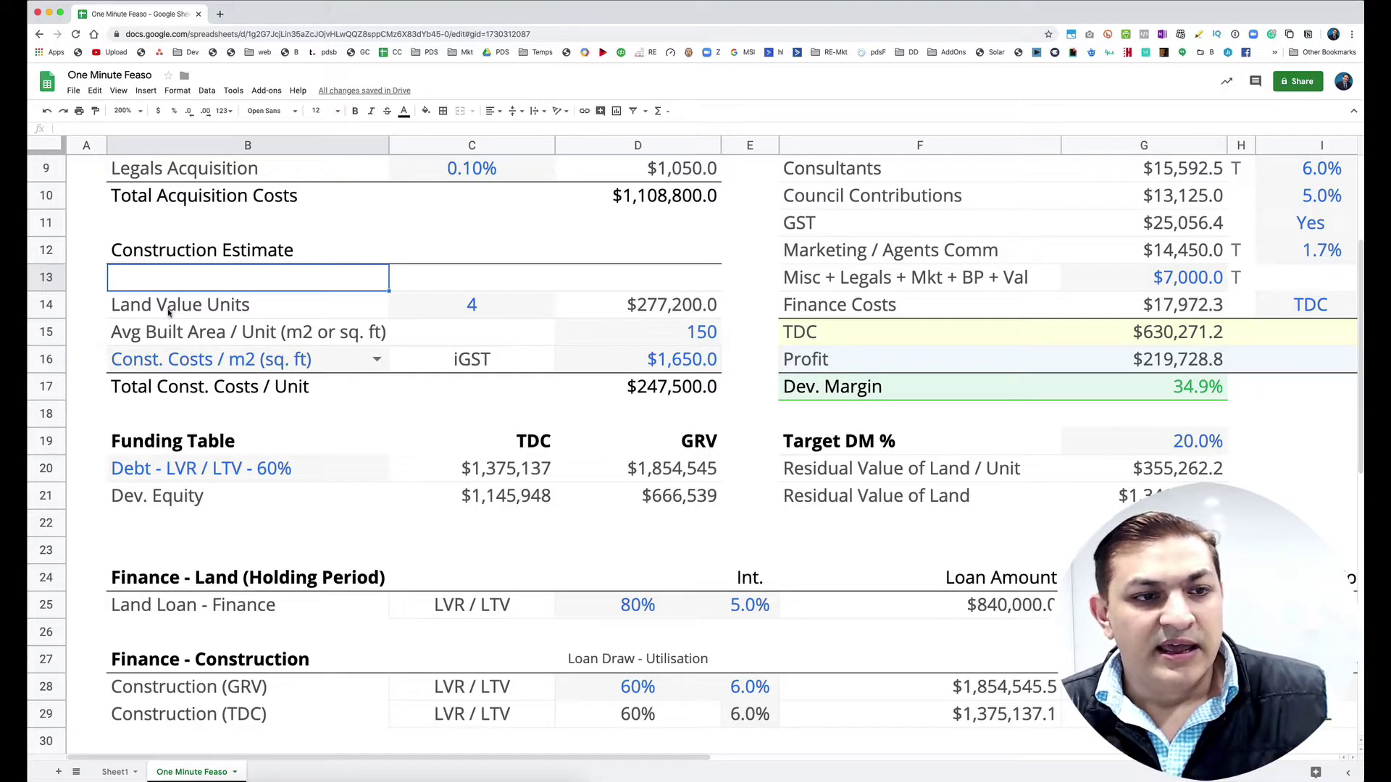
pyautogui.click(457, 310)
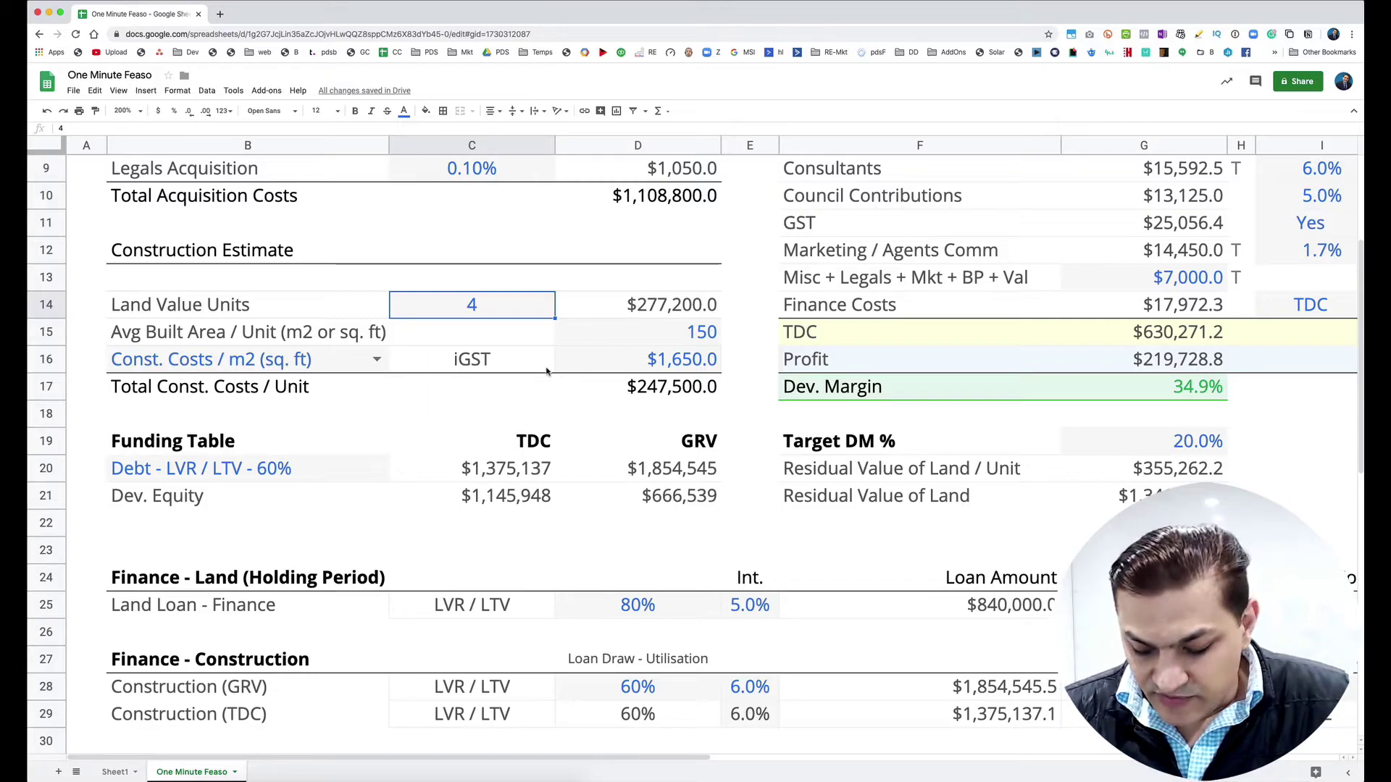
pyautogui.write('10')
pyautogui.press('Return')
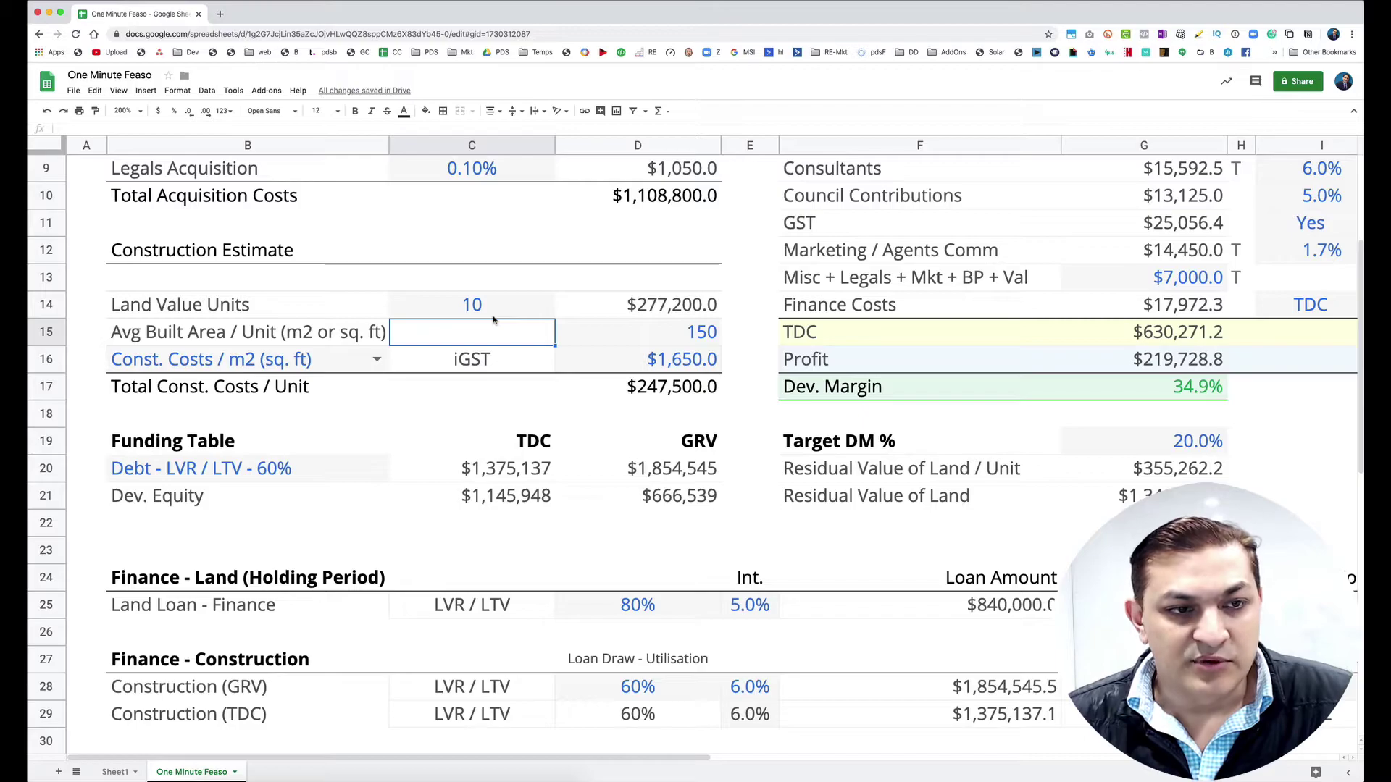
# Set the average built area per unit to 100 in the Construction Estimate section
pyautogui.click(133, 344)
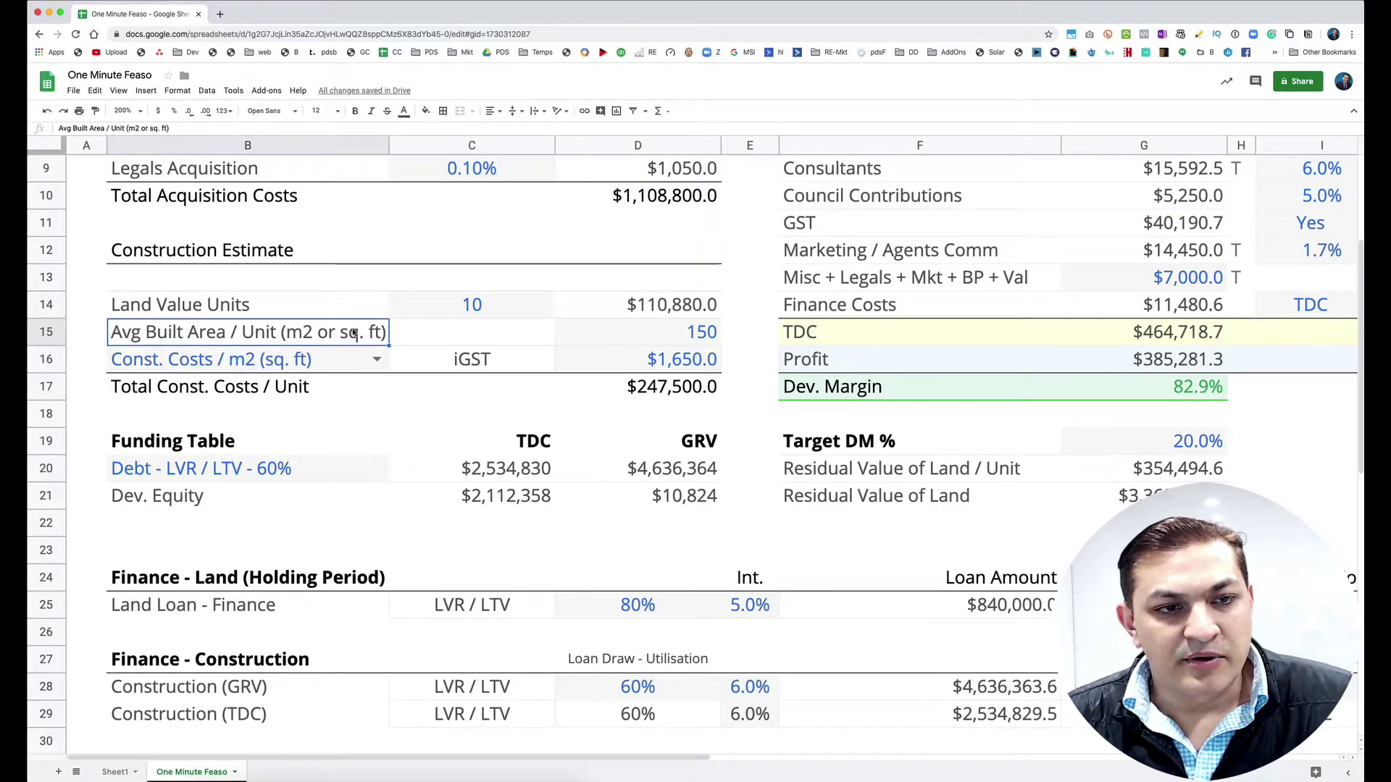
pyautogui.click(700, 343)
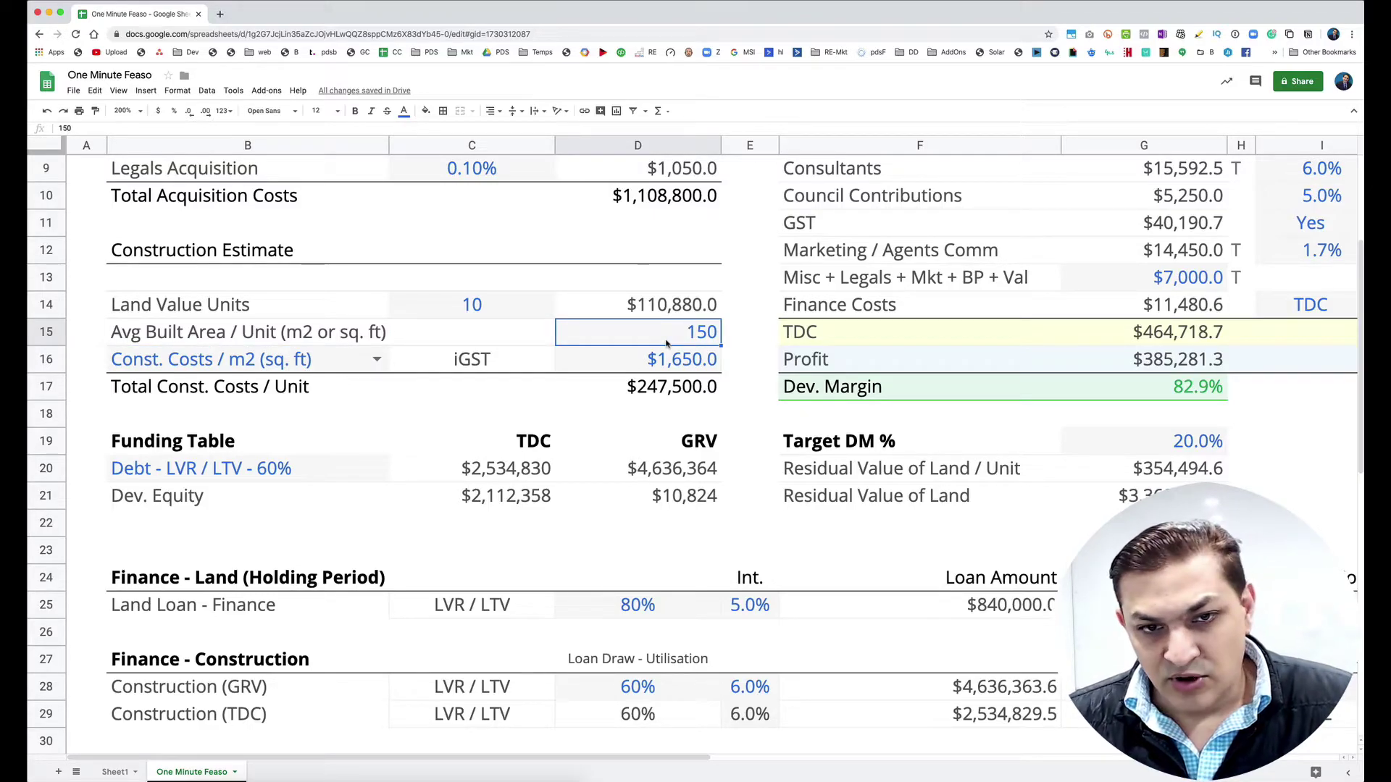
pyautogui.write('100')
pyautogui.press('Return')
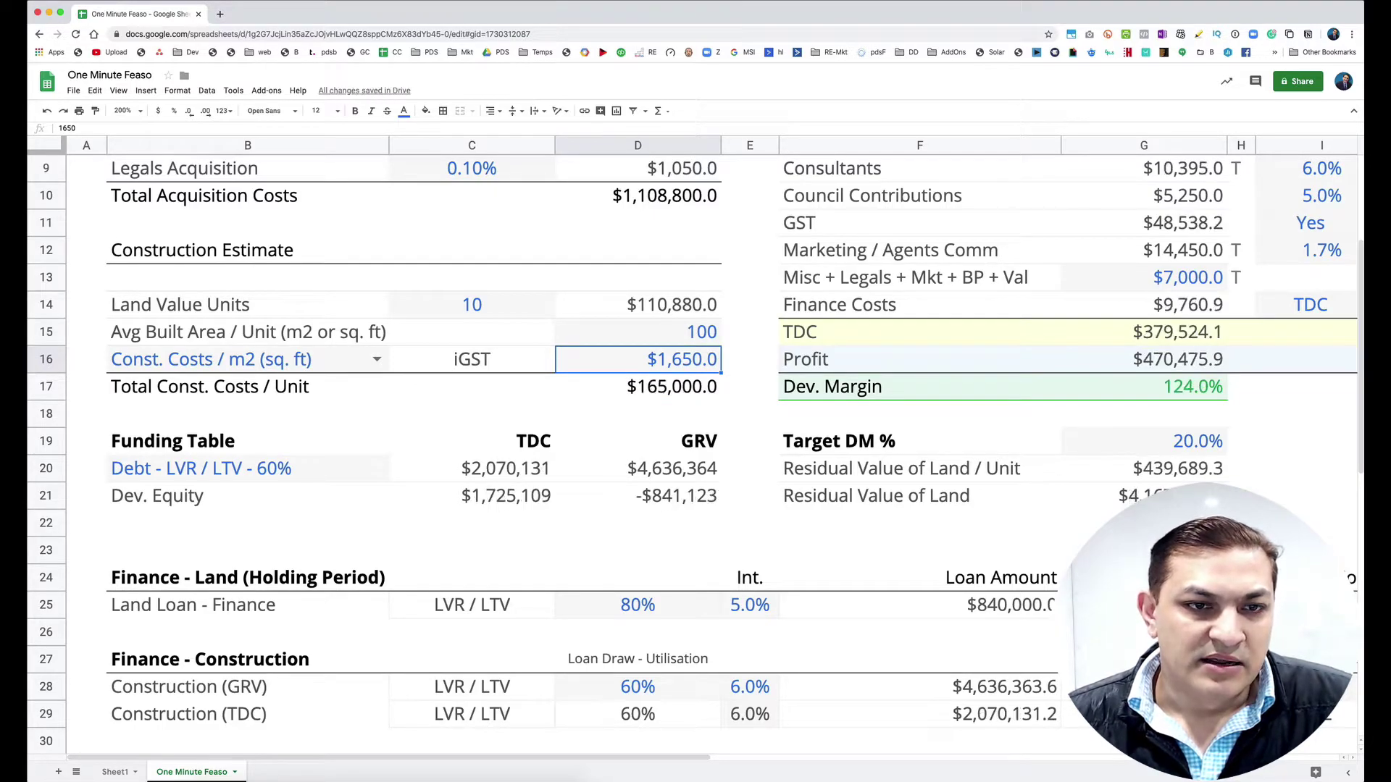
# Change the sheet's Tax option to NA and set it back to GST
pyautogui.click(282, 363)
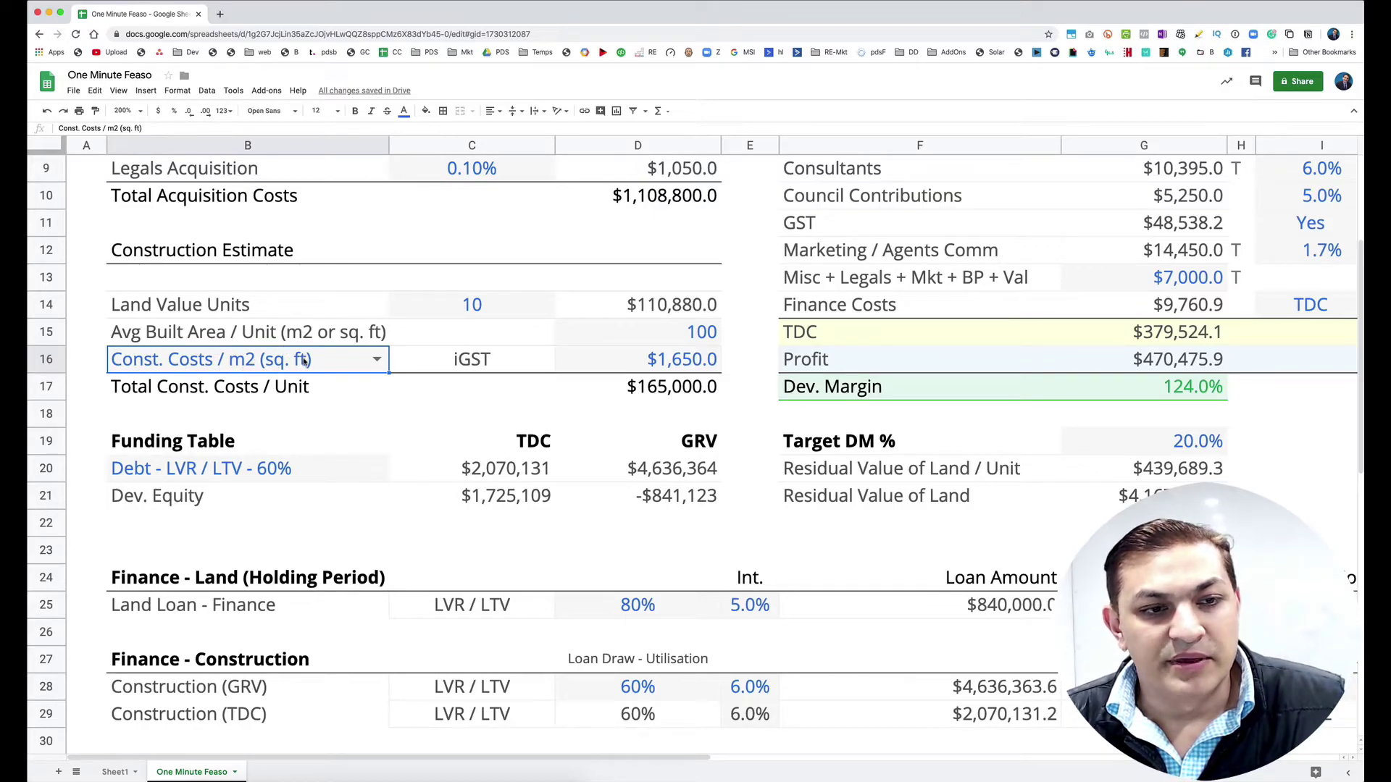
pyautogui.scroll(4, 536, 360)
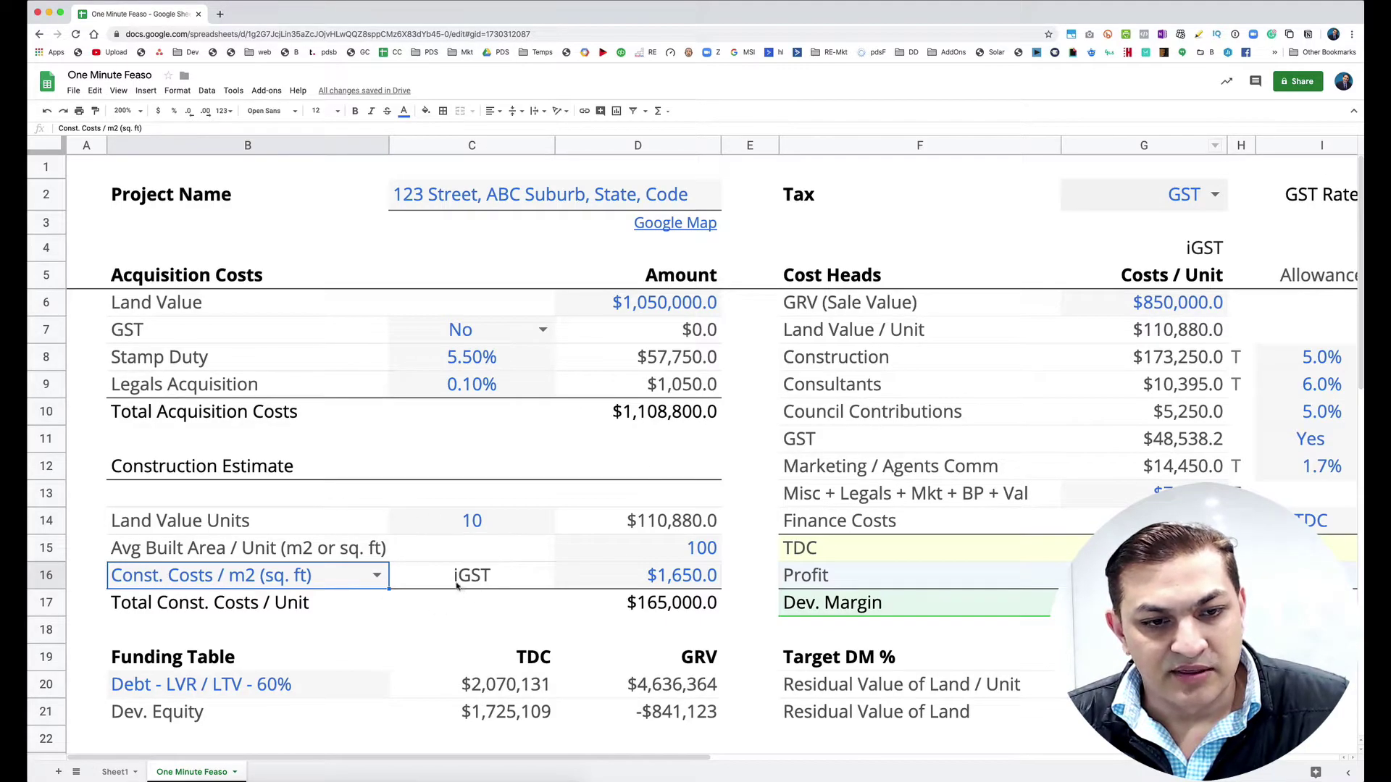
pyautogui.click(1215, 195)
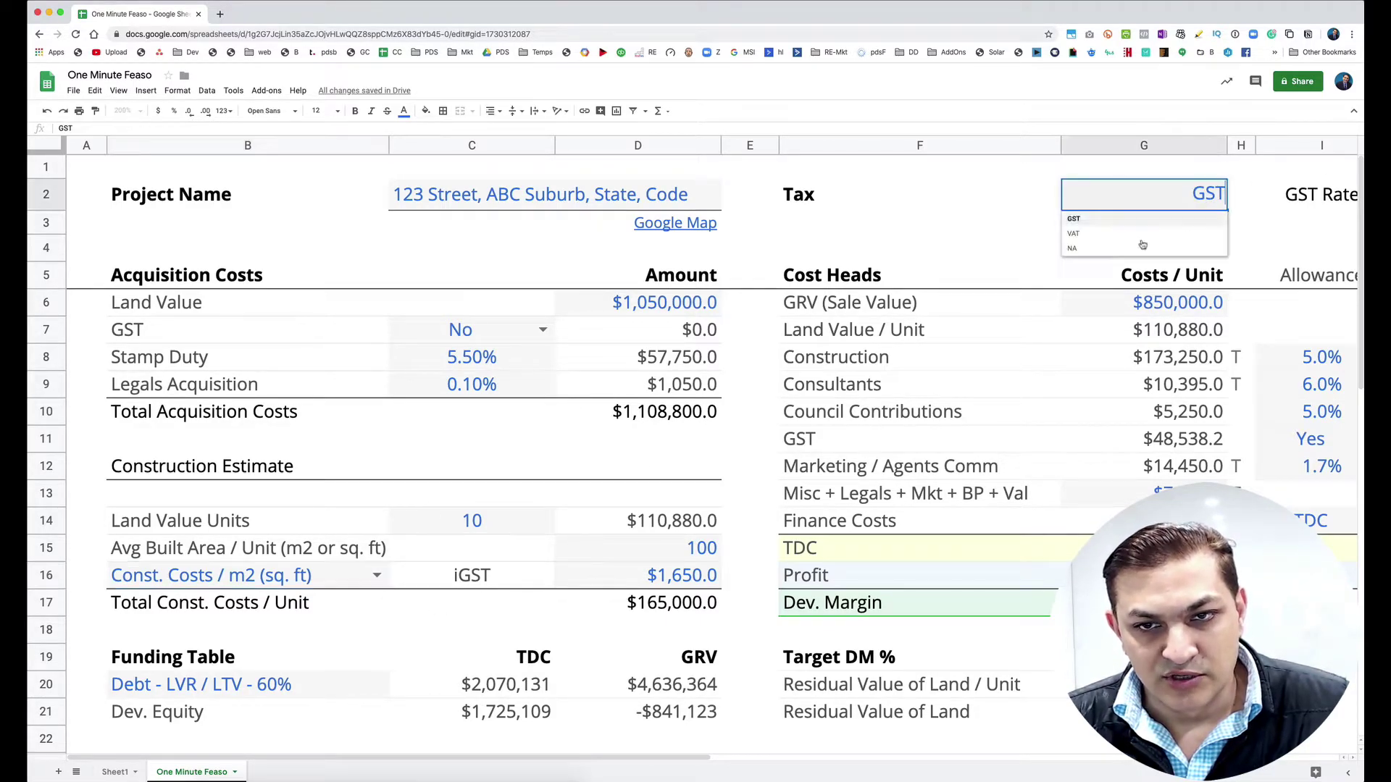
pyautogui.click(1145, 248)
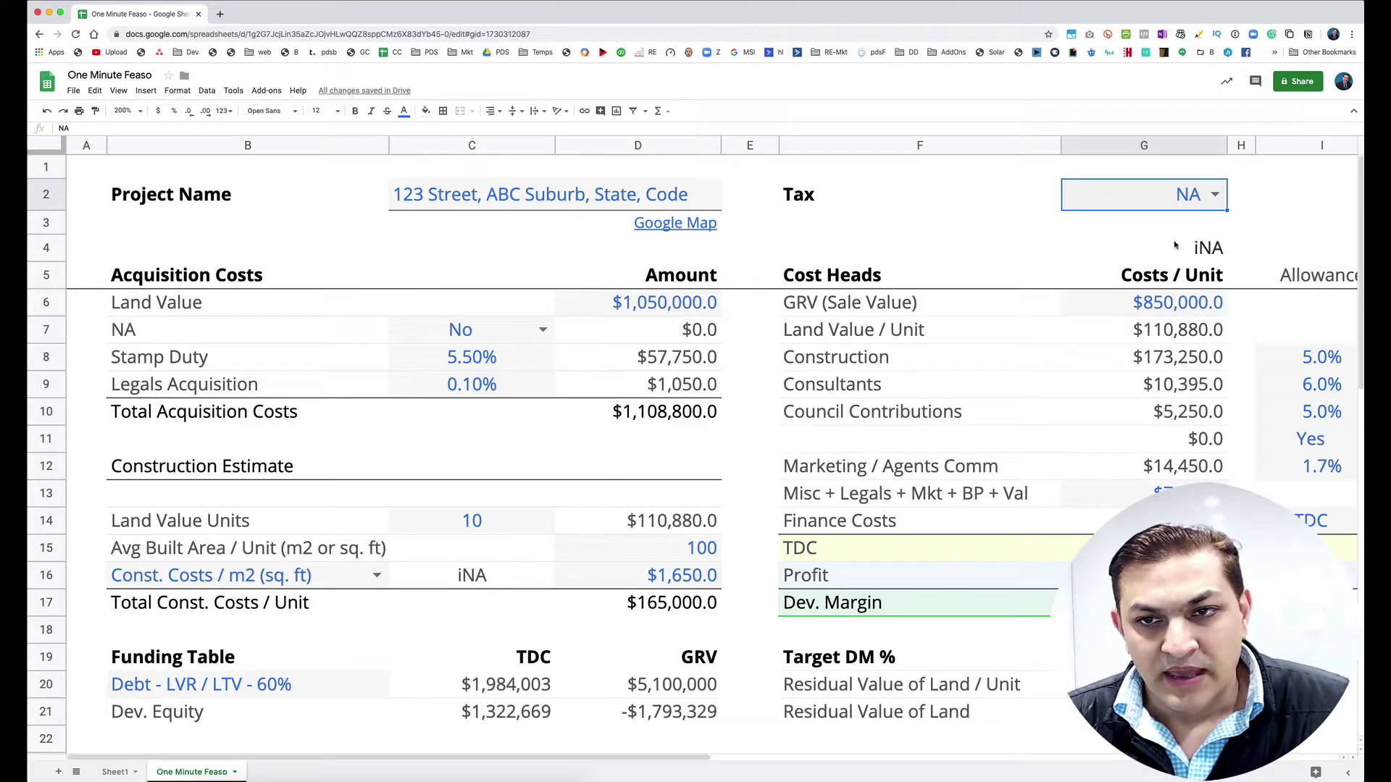
pyautogui.click(1215, 194)
pyautogui.click(1107, 242)
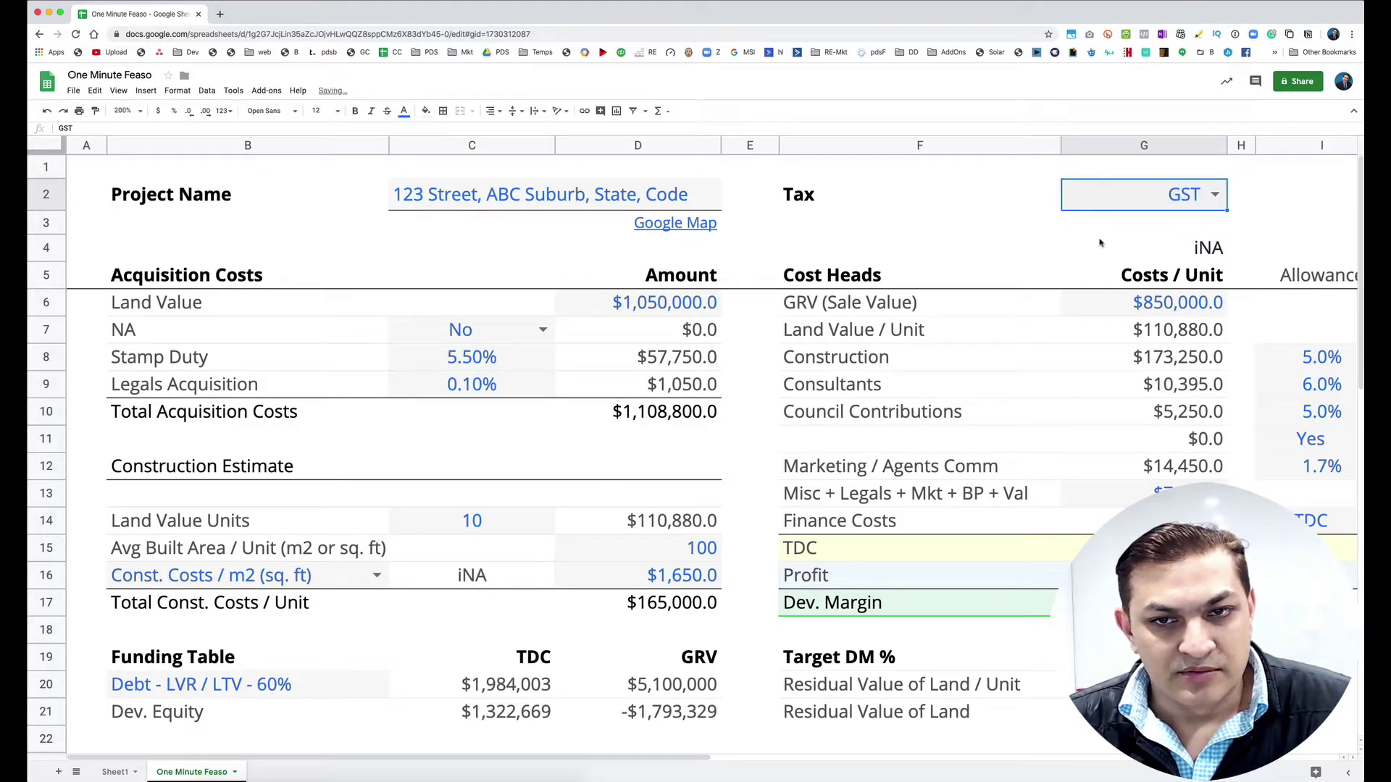
# Change the construction cost basis in the Construction Estimate section to Const. Costs / Unit
pyautogui.scroll(-2, 488, 420)
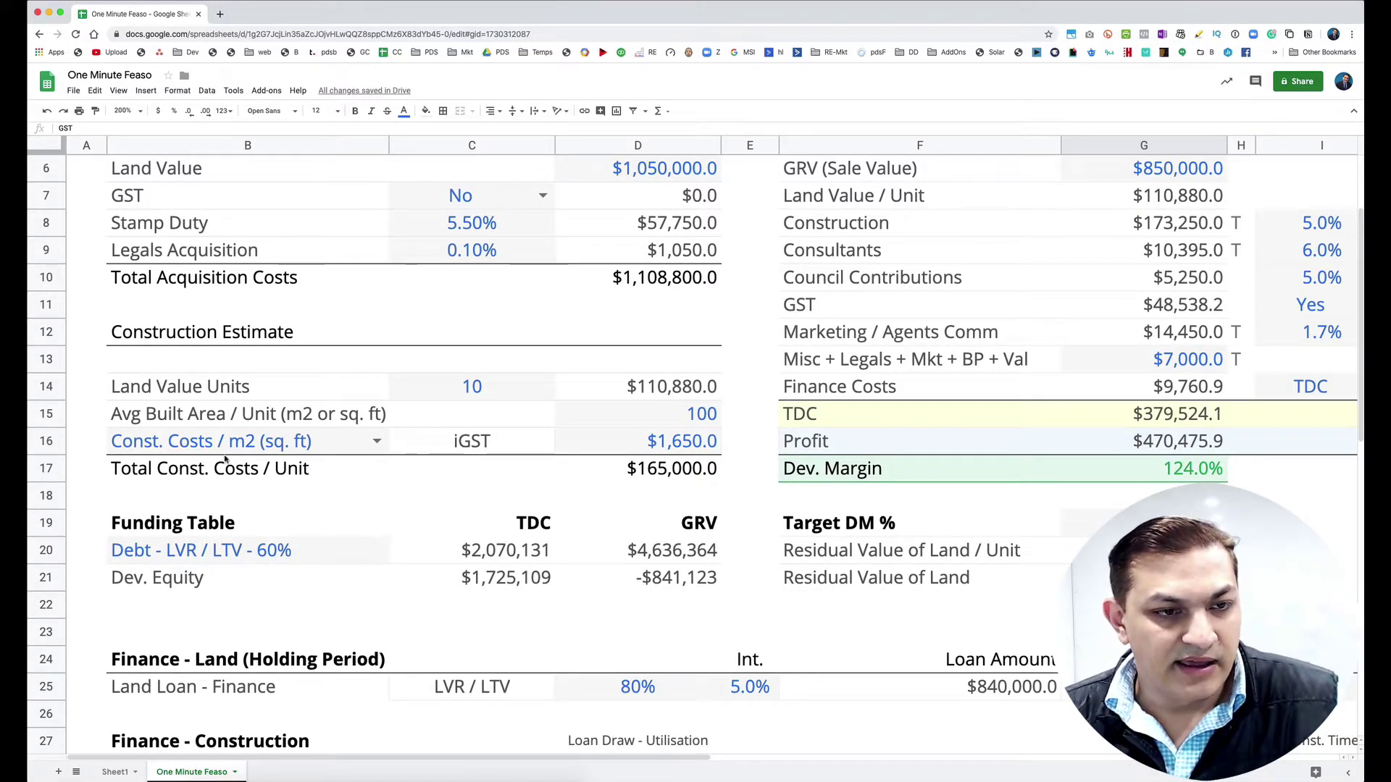
pyautogui.click(297, 423)
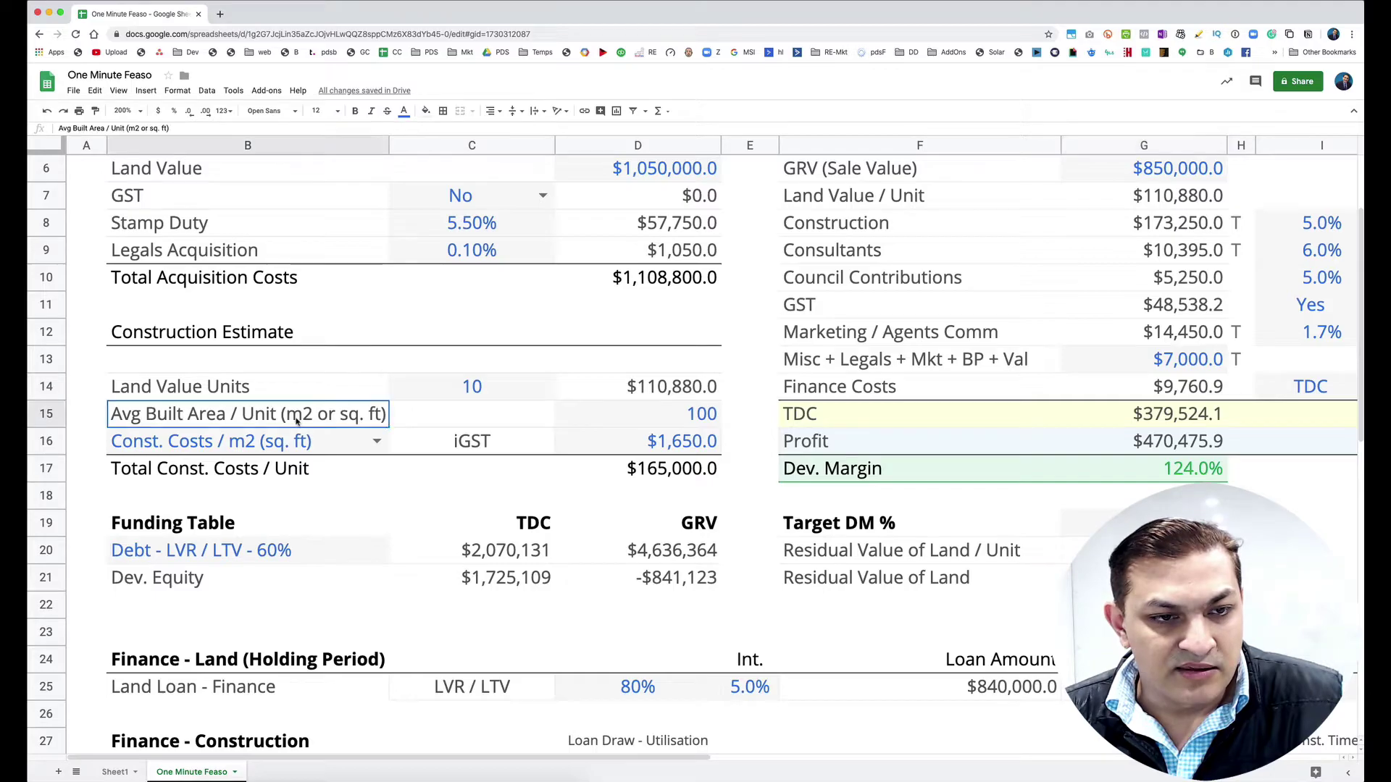
pyautogui.click(556, 410)
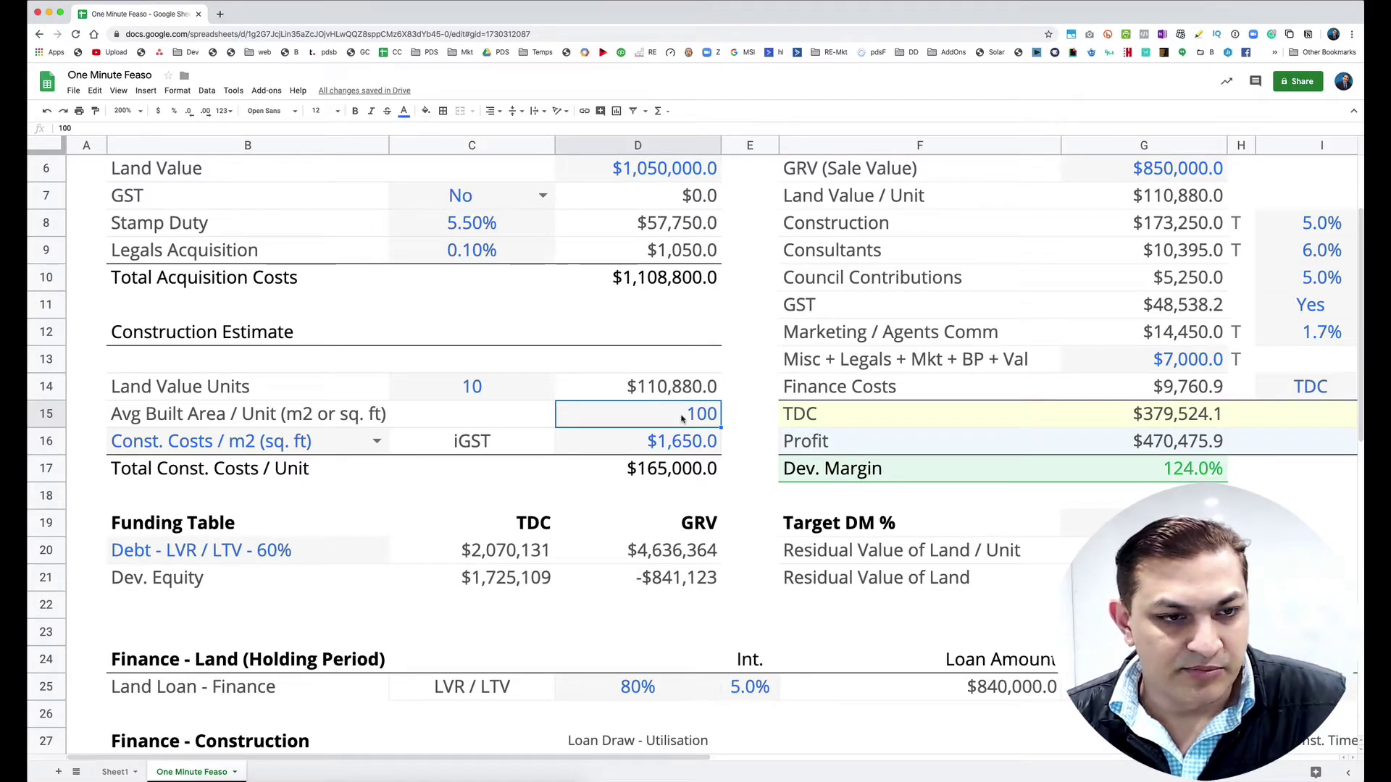
pyautogui.click(679, 447)
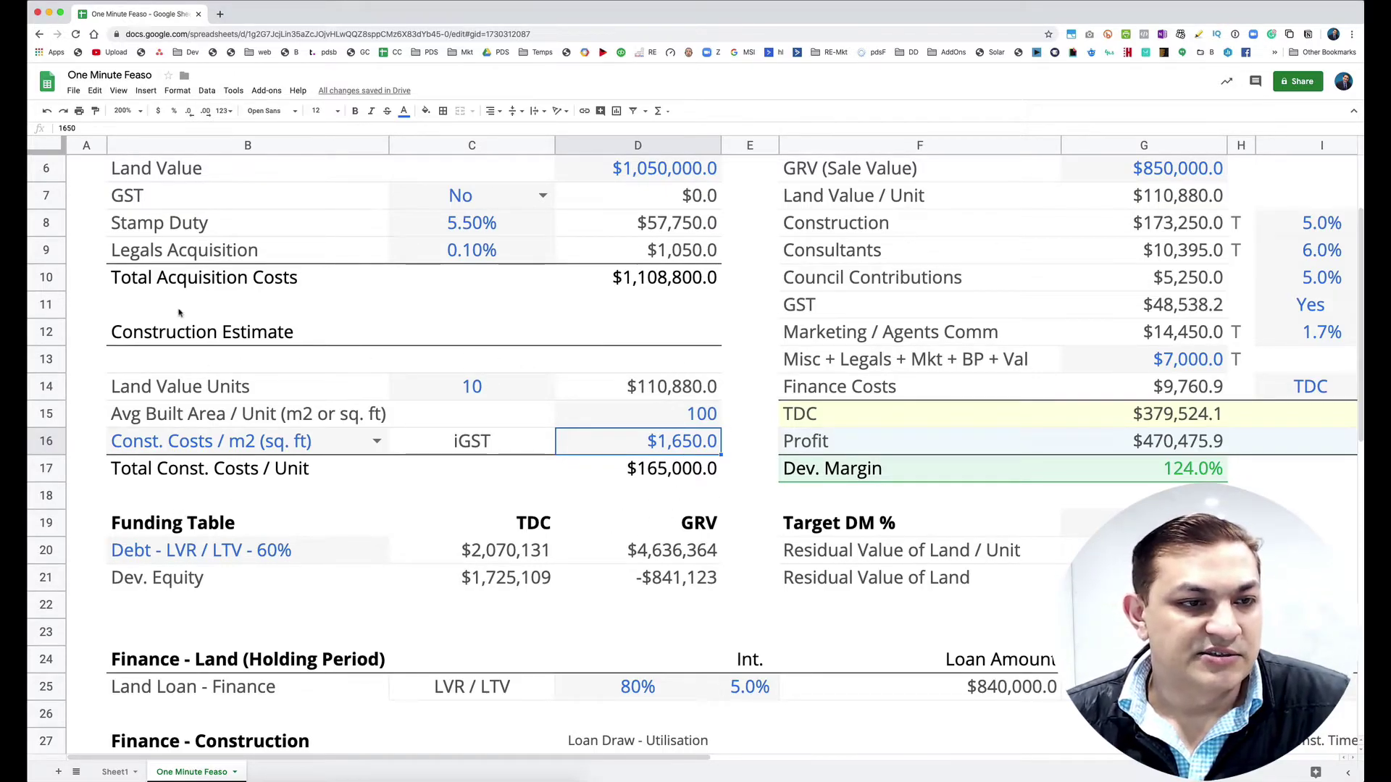
pyautogui.moveTo(156, 324); pyautogui.dragTo(625, 471)
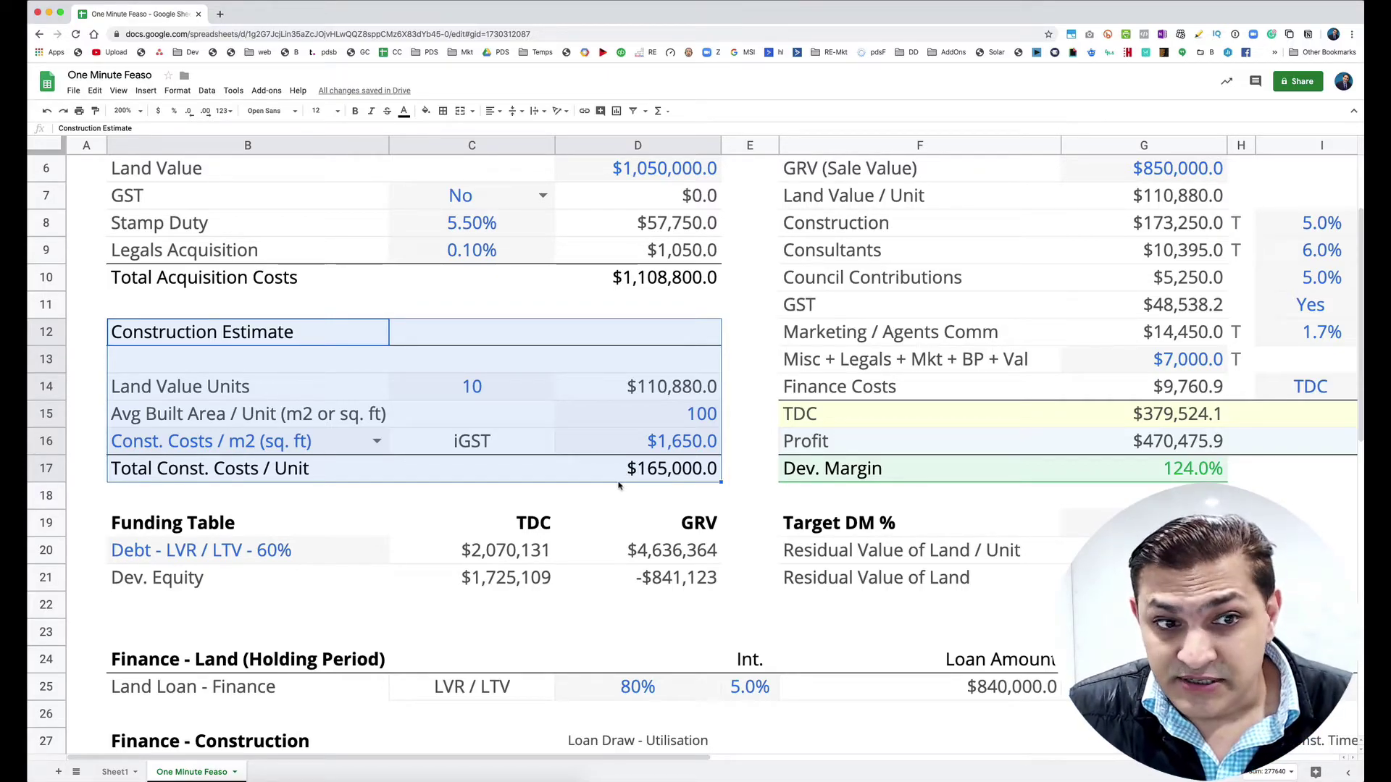
pyautogui.click(333, 441)
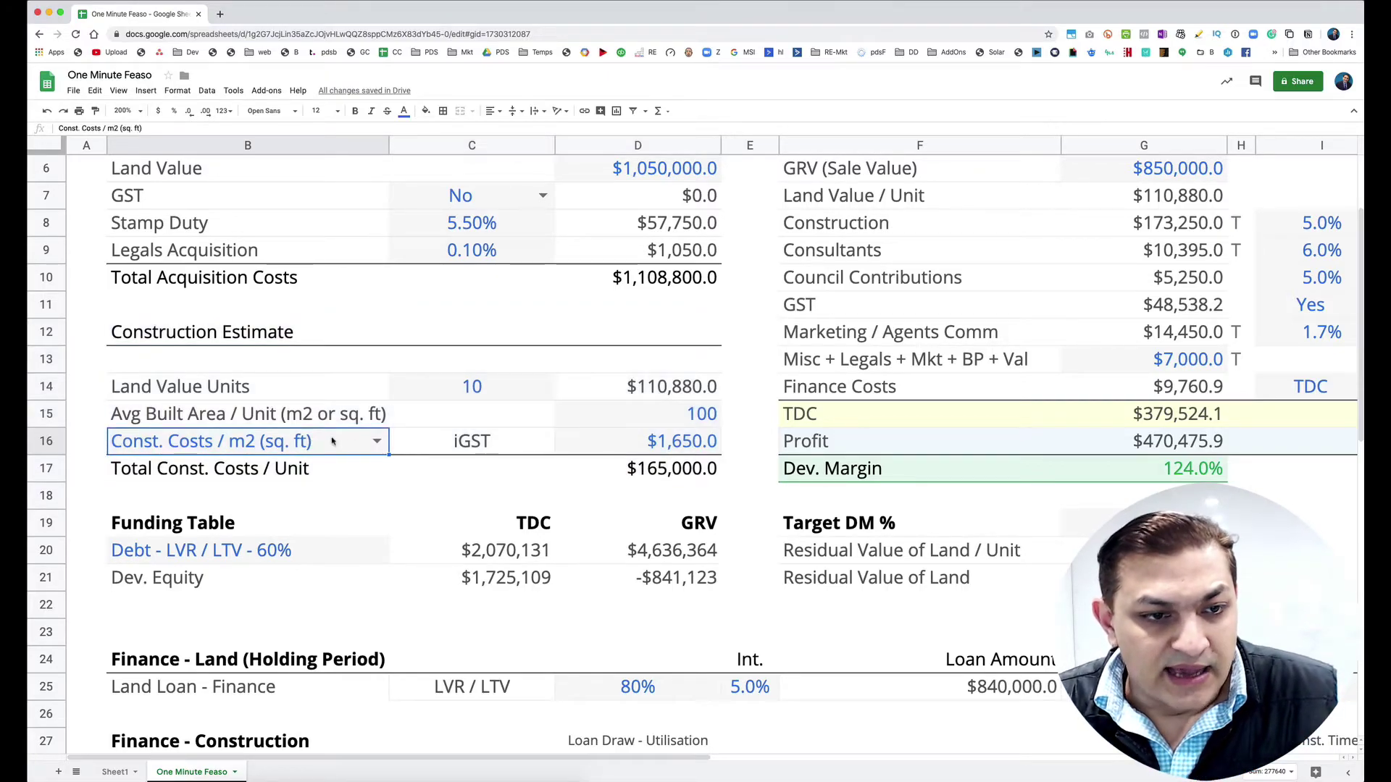
pyautogui.click(377, 441)
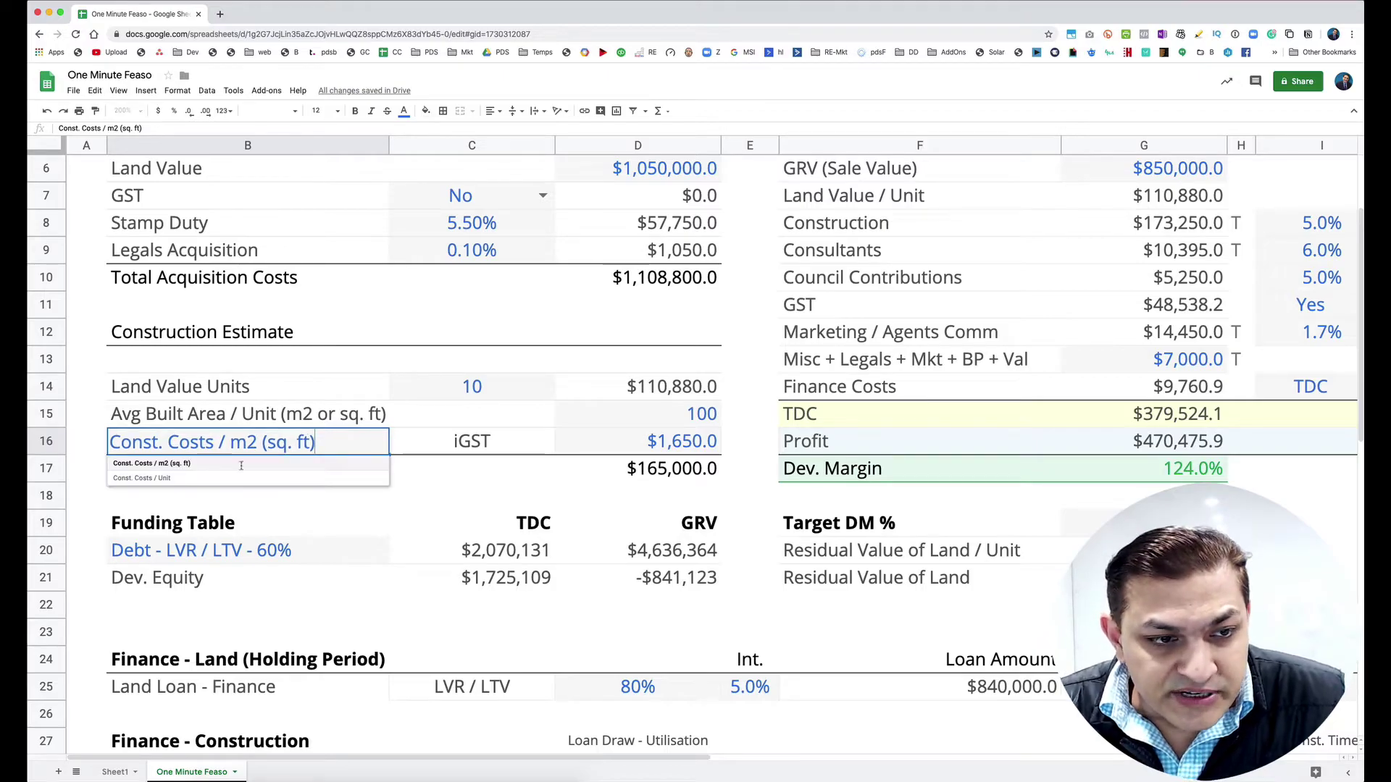
pyautogui.click(181, 479)
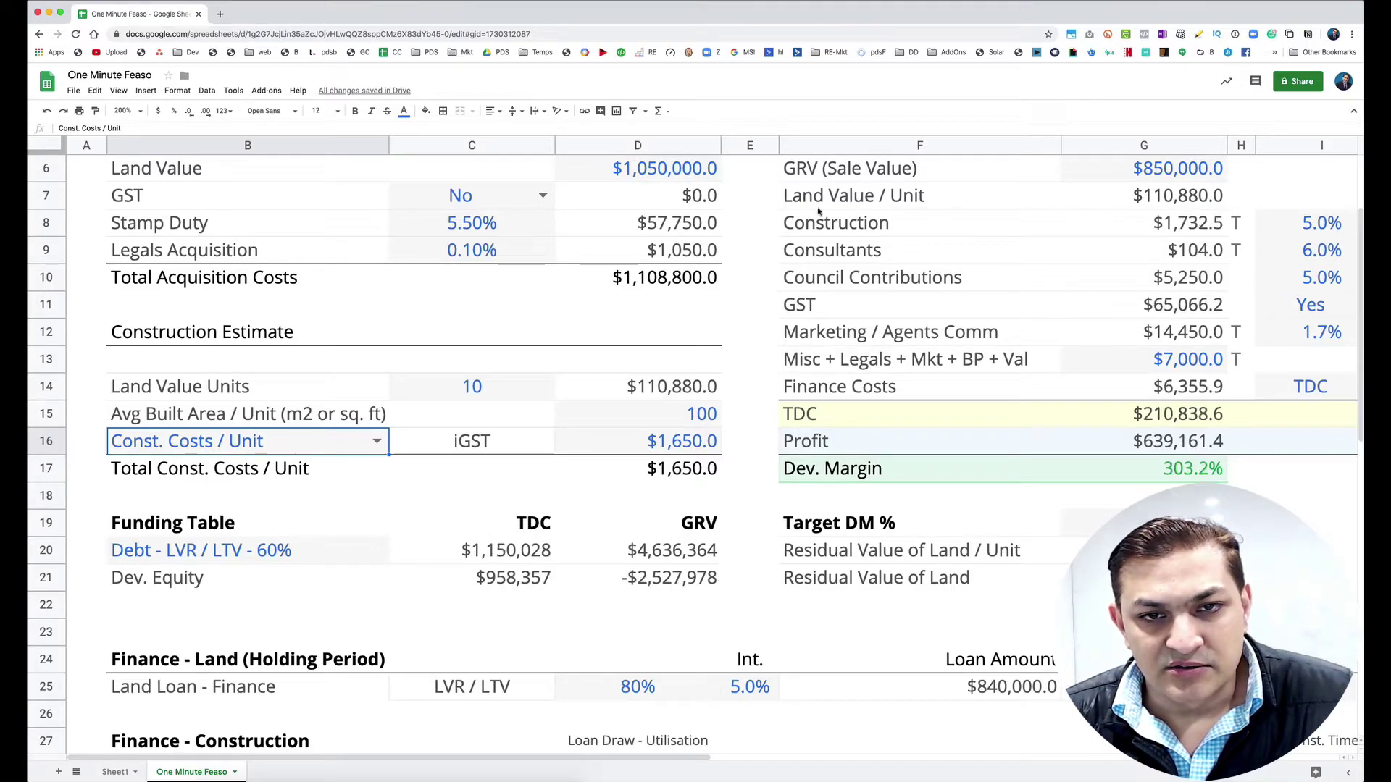
# Enter 210000 as the construction cost per unit in the Construction Estimate section
pyautogui.click(1186, 232)
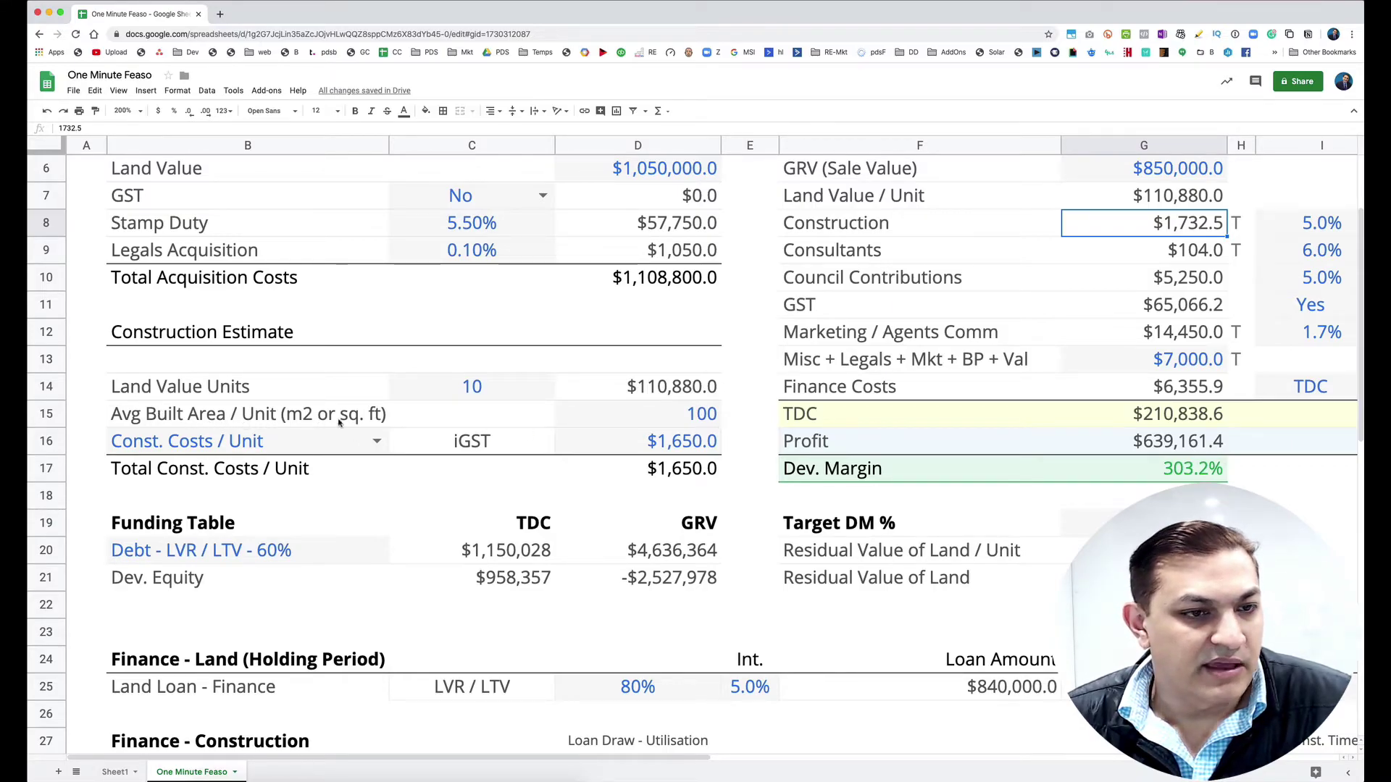
pyautogui.click(683, 423)
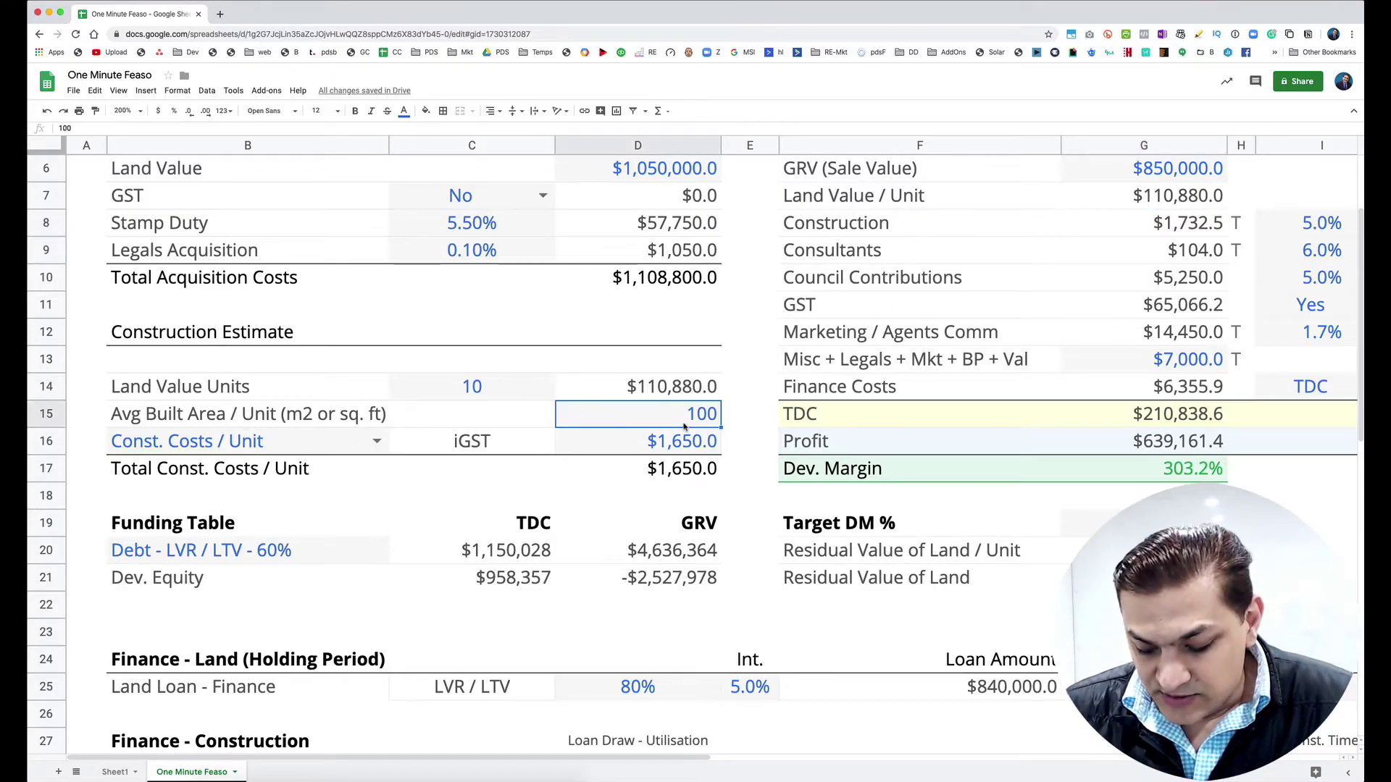
pyautogui.click(674, 449)
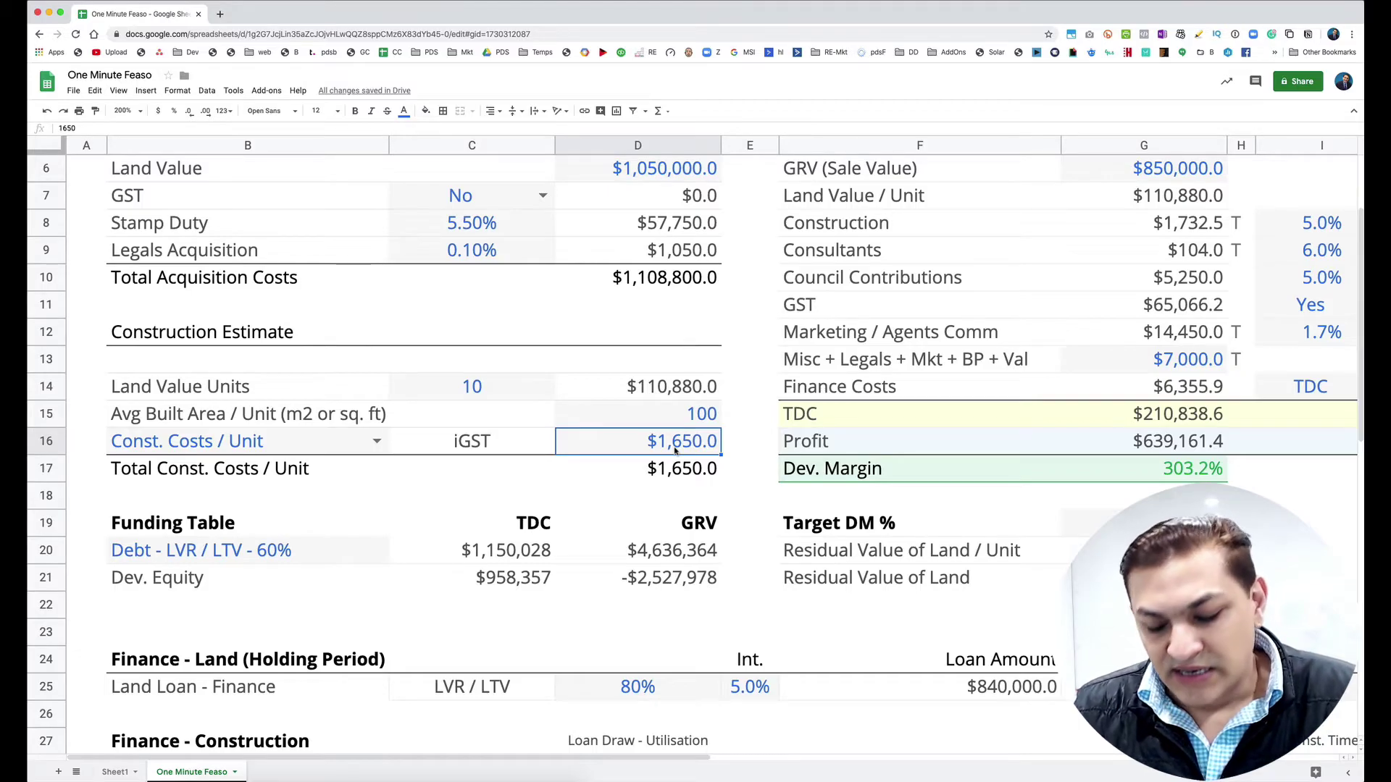
pyautogui.write('21000')
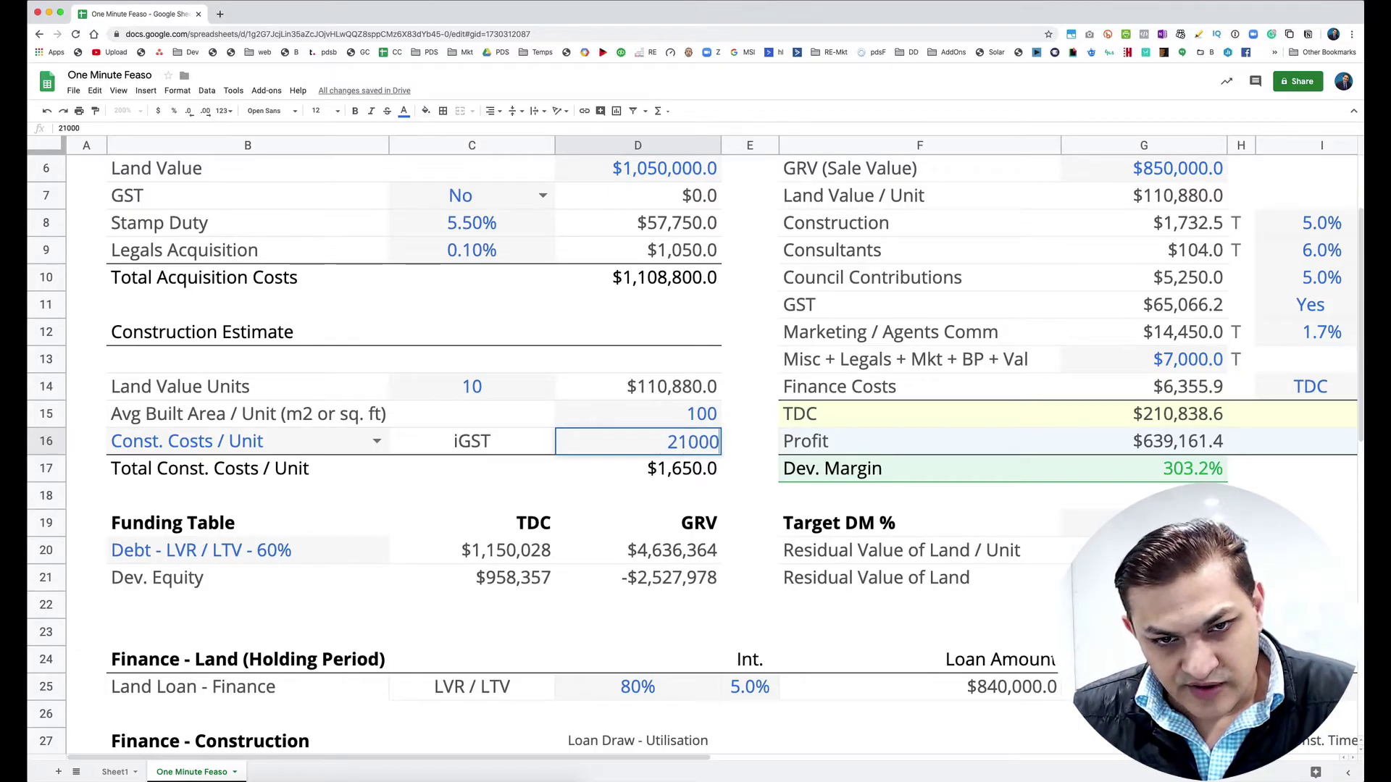
pyautogui.write('0')
pyautogui.press('Return')
pyautogui.press('Up')
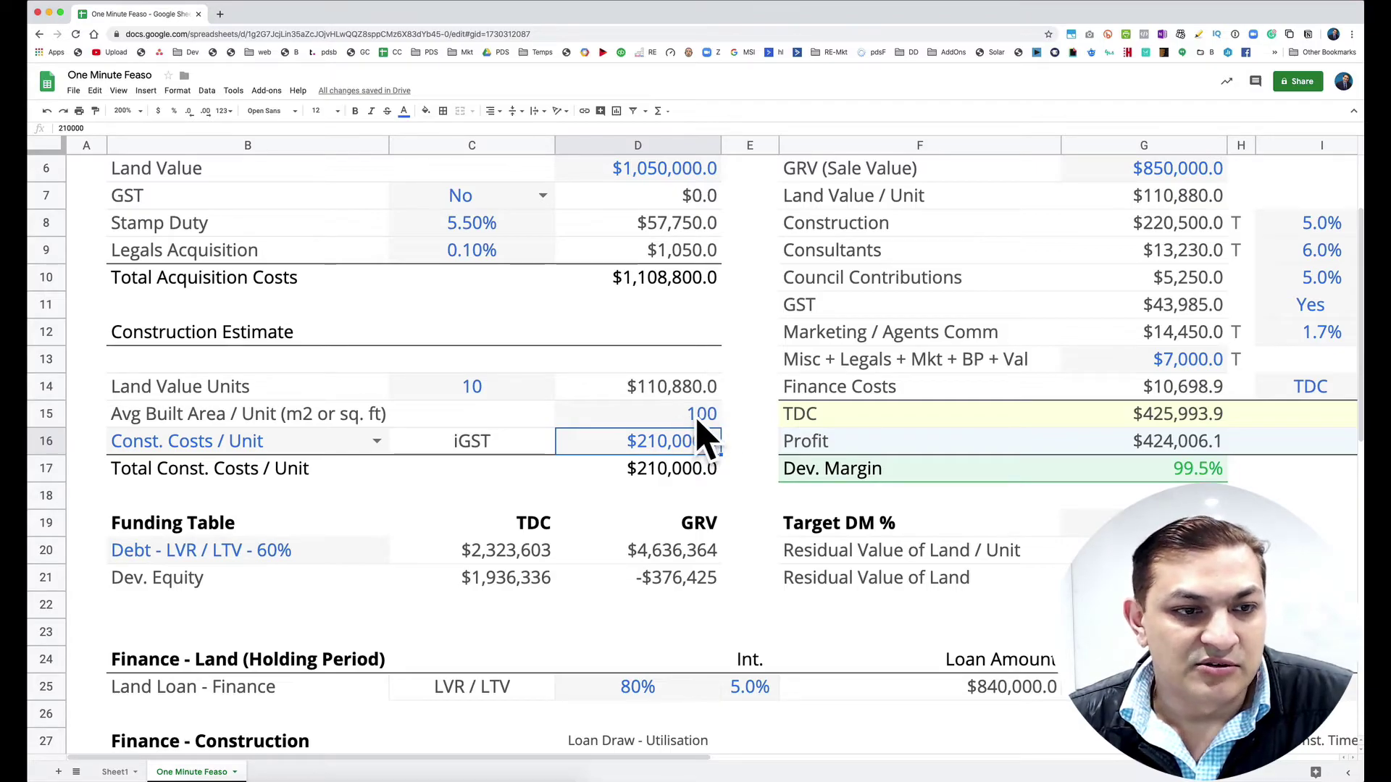
# Switch the construction cost basis in the Construction Estimate section back to Const. Costs / m2 (sq. ft)
pyautogui.click(180, 442)
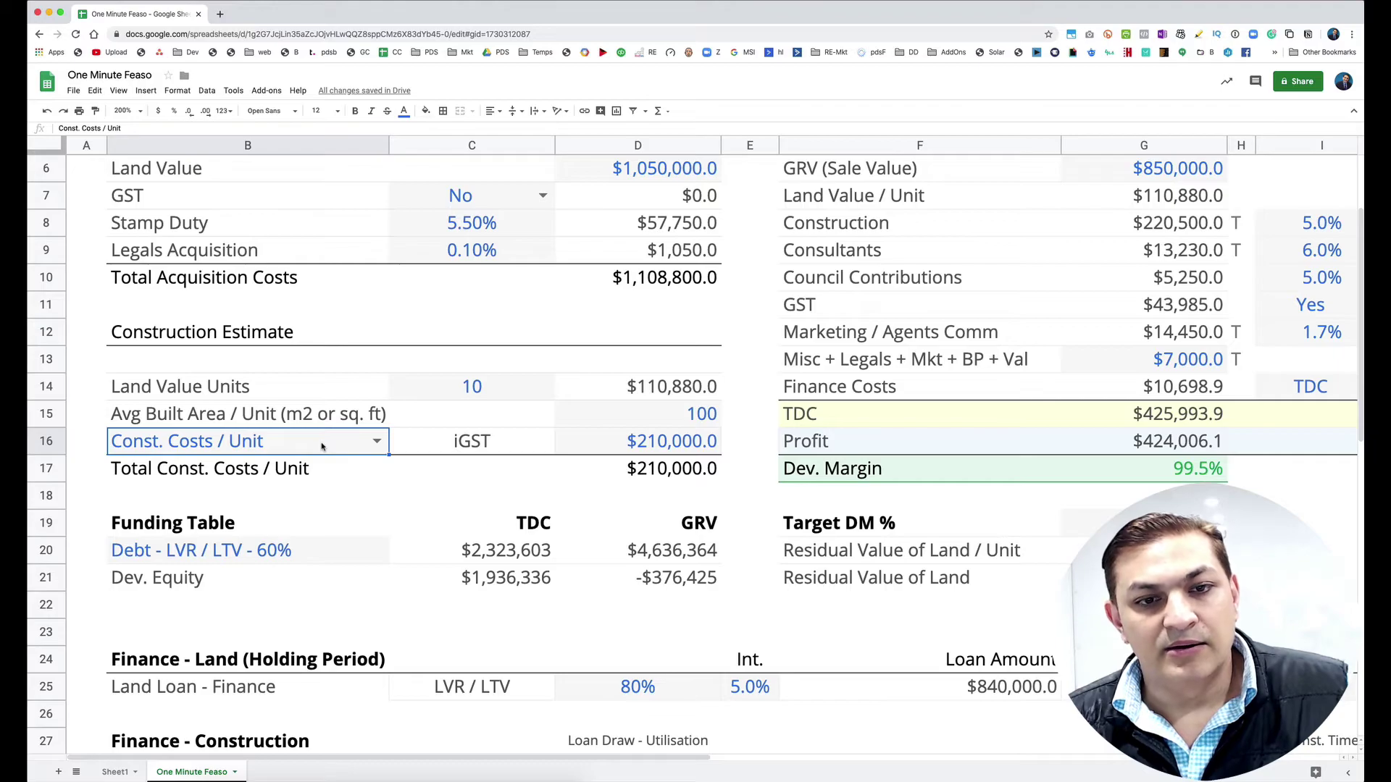
pyautogui.click(662, 438)
pyautogui.click(303, 451)
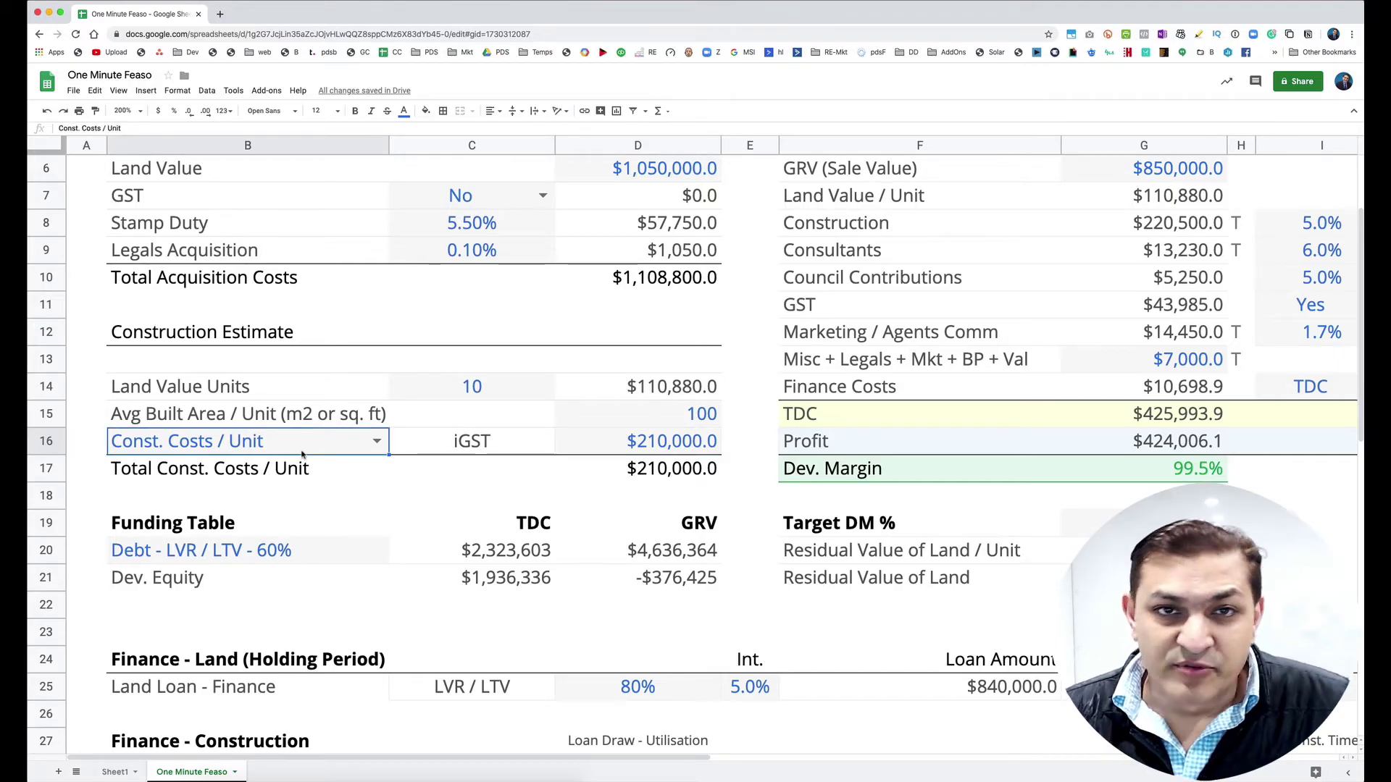
pyautogui.click(377, 441)
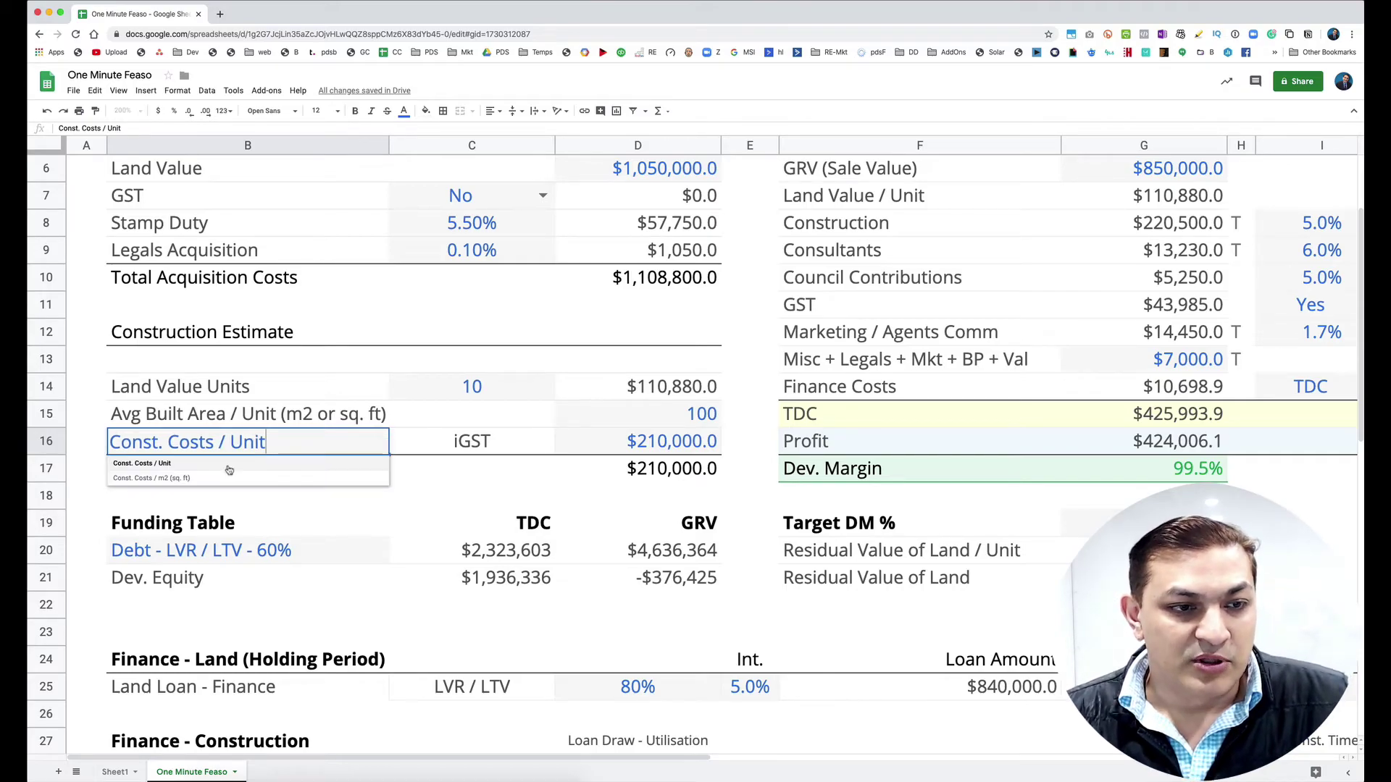
pyautogui.click(164, 480)
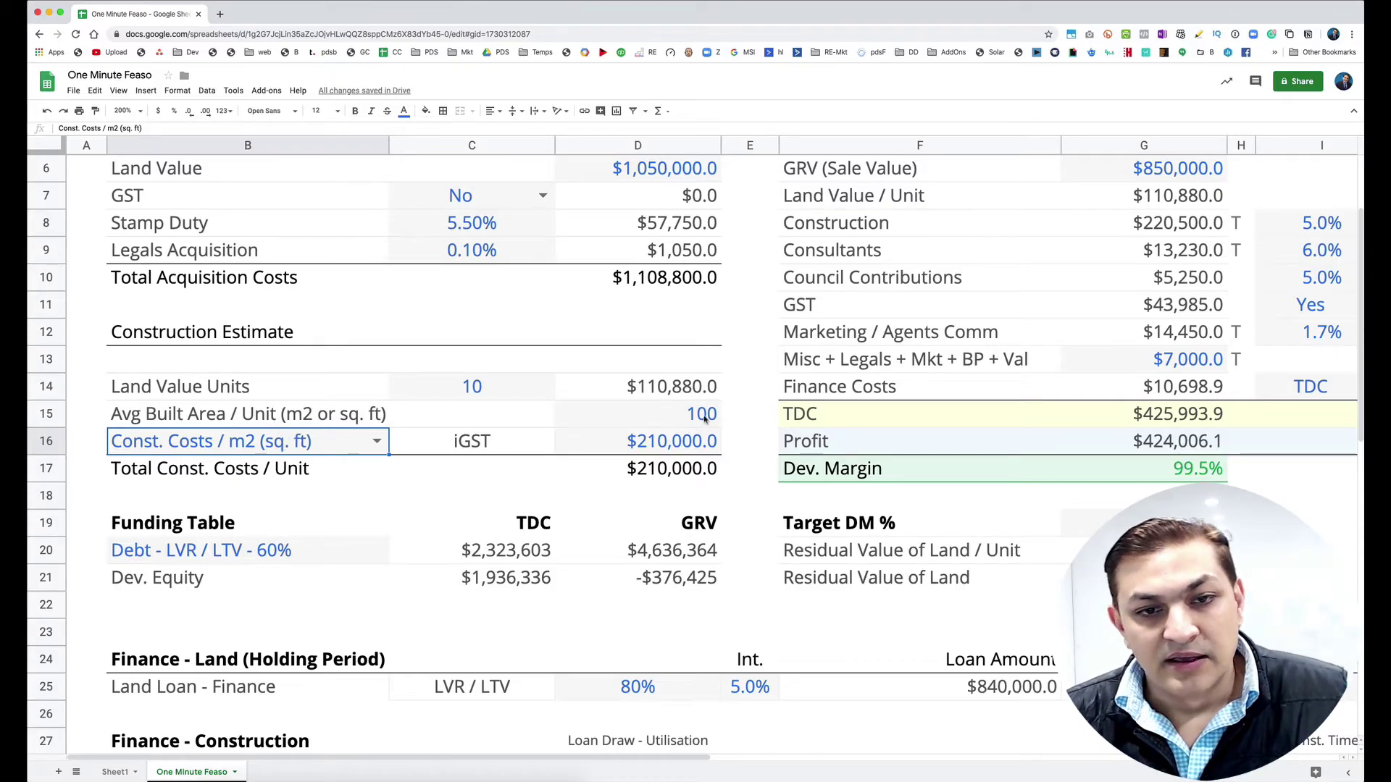
# Set the number of Land Value Units to 4 in the Construction Estimate section
pyautogui.click(333, 406)
pyautogui.click(652, 419)
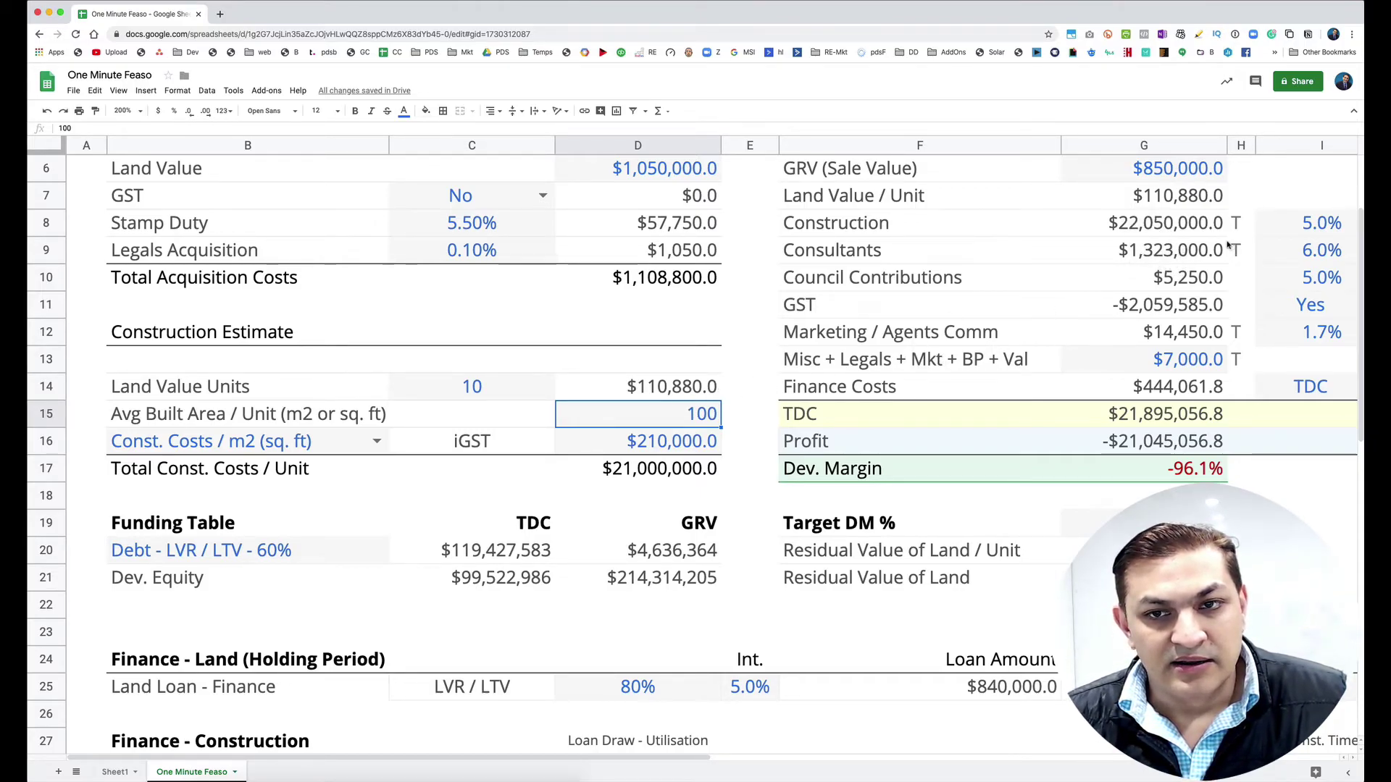
pyautogui.click(1159, 224)
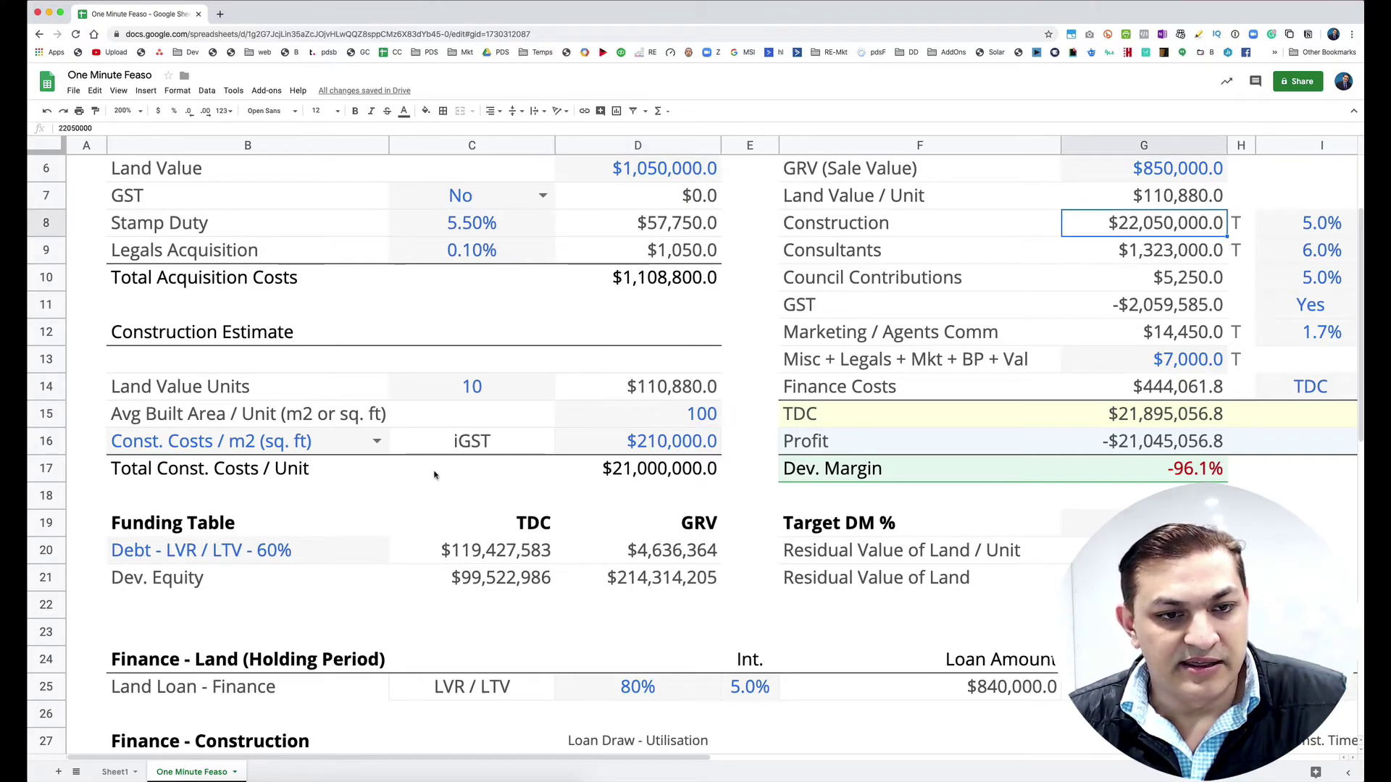
pyautogui.click(649, 418)
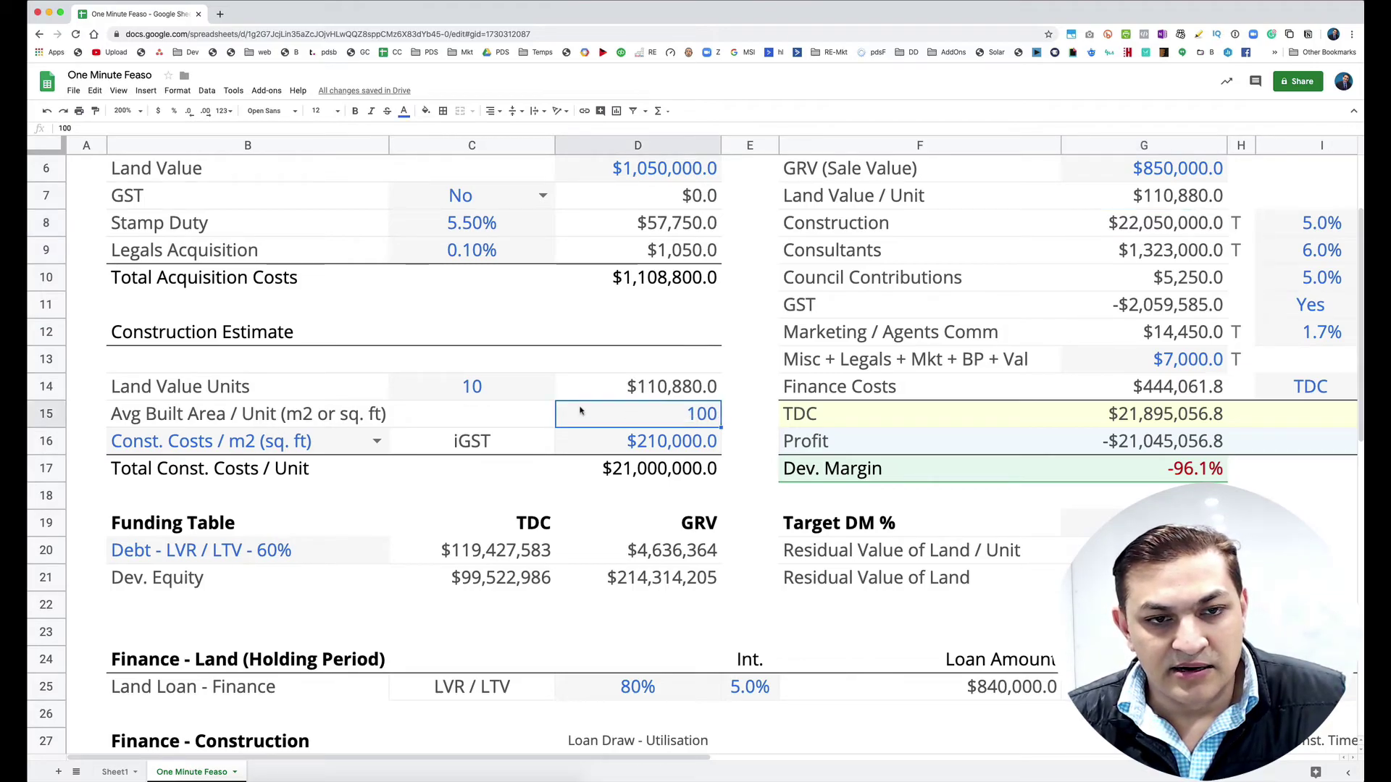
pyautogui.click(492, 395)
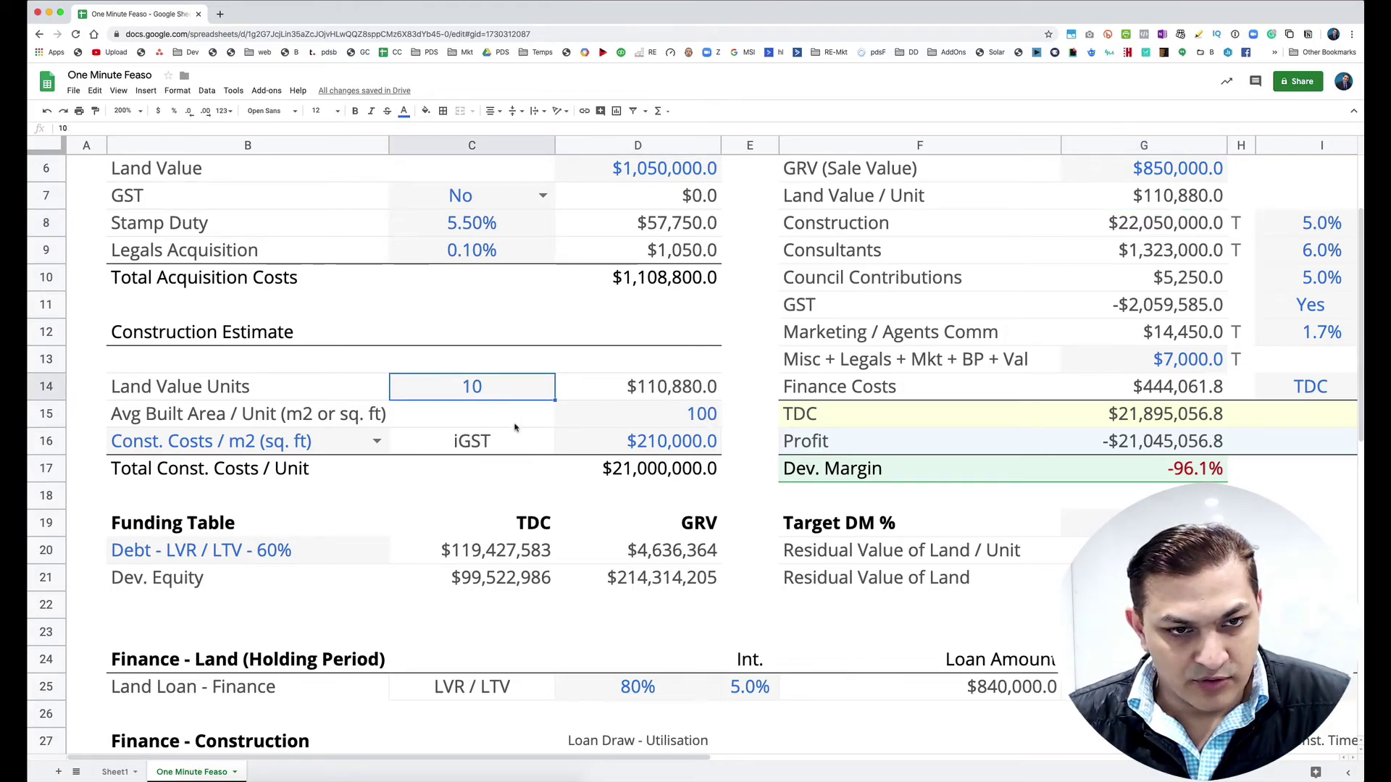
pyautogui.write('4')
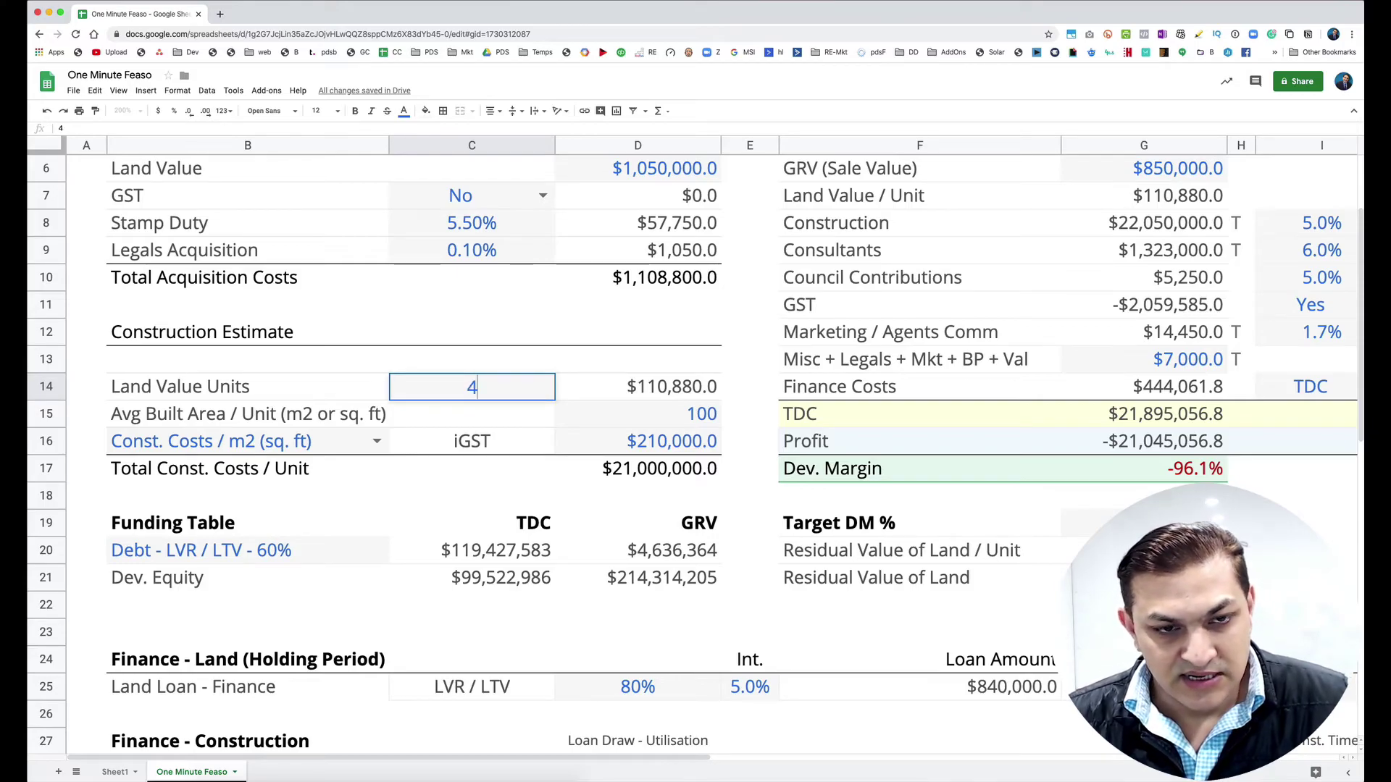
pyautogui.press('Return')
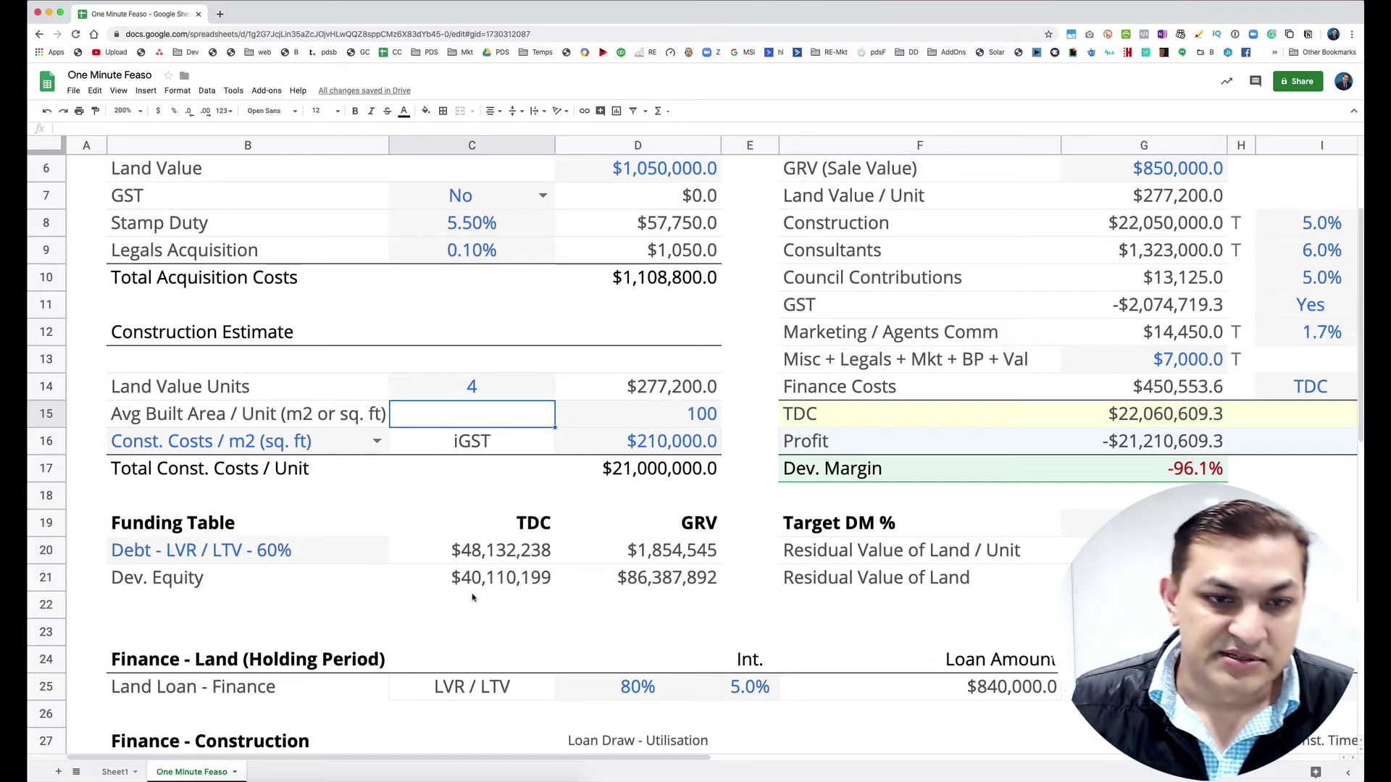
# Set the construction cost per m2 (sq. ft) to 1700 in the Construction Estimate section
pyautogui.click(670, 449)
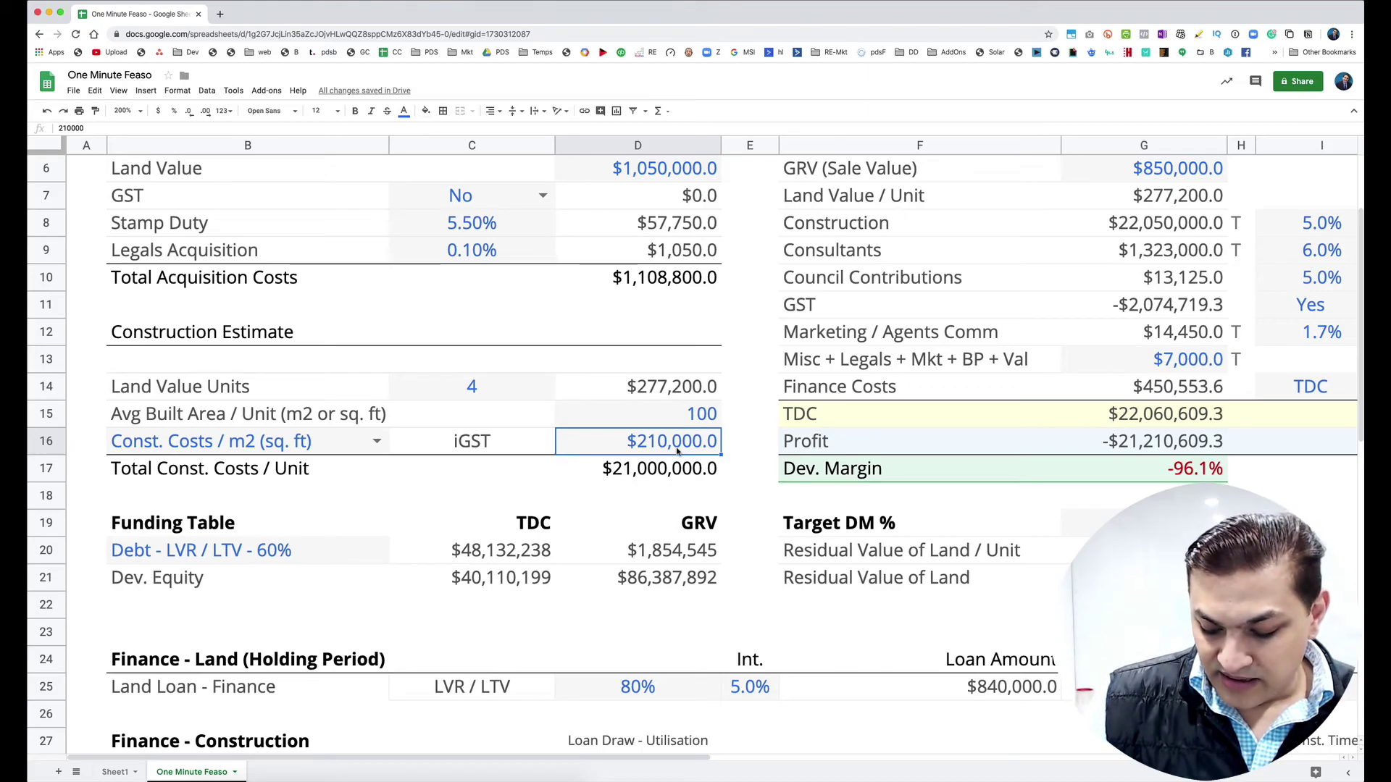
pyautogui.write('1700')
pyautogui.press('Return')
pyautogui.press('Up')
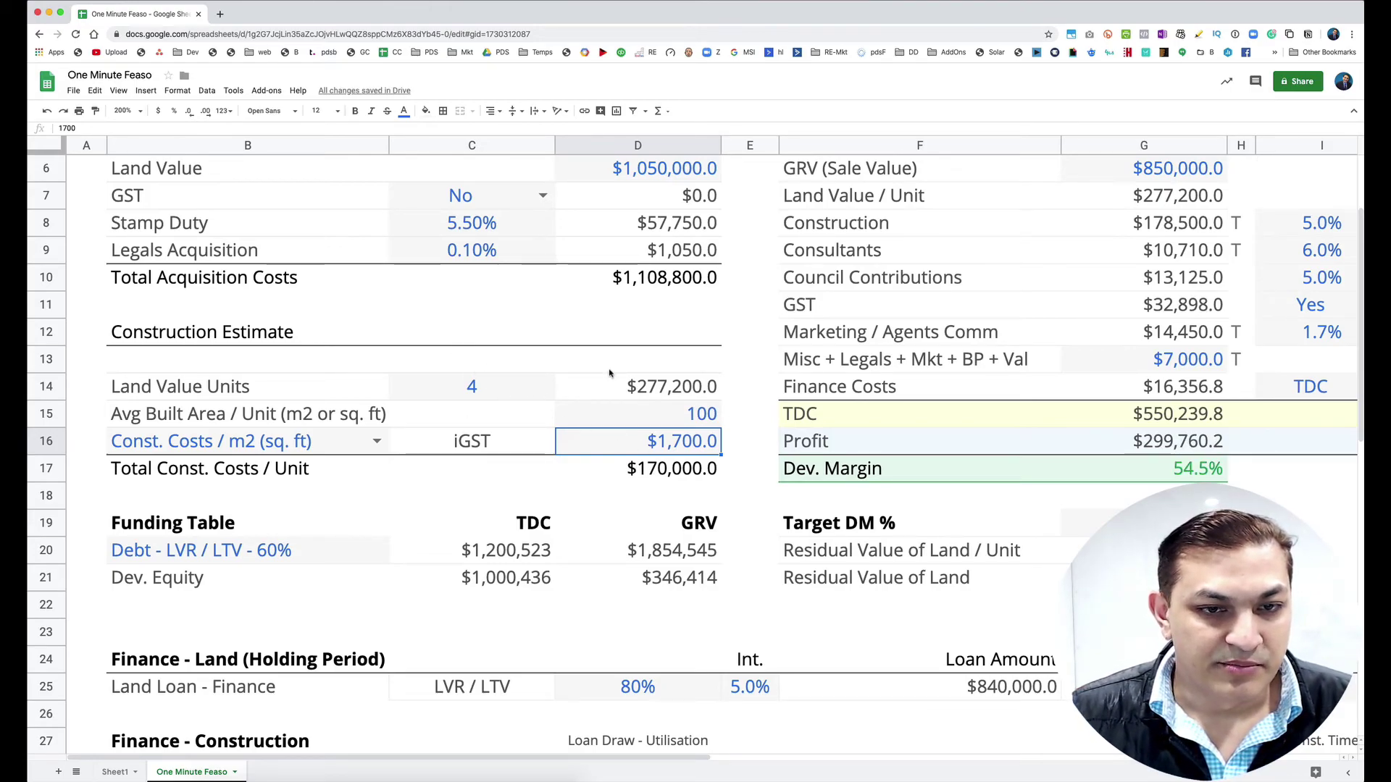
# Set the average built area per unit to 150 and check the total construction cost per unit
pyautogui.click(684, 420)
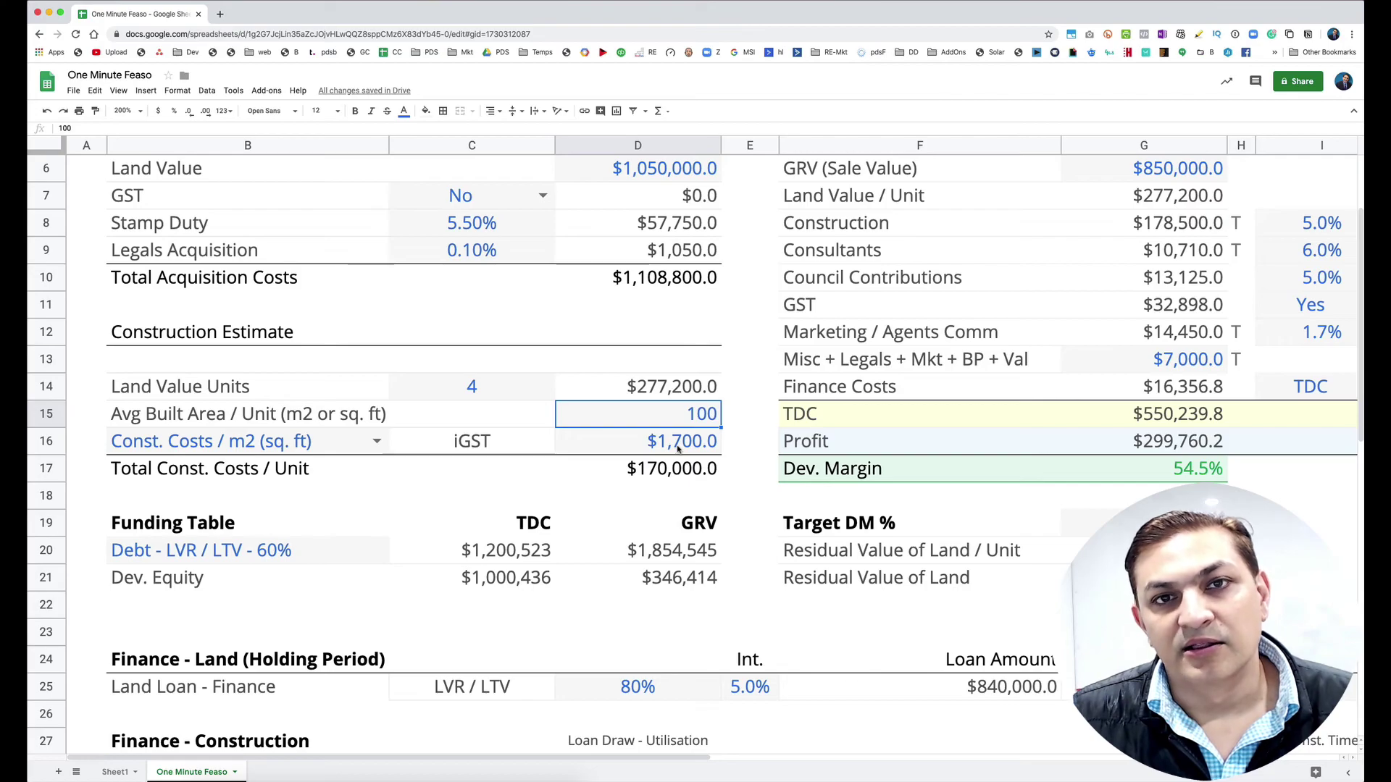
pyautogui.write('150')
pyautogui.press('Return')
pyautogui.press('Up')
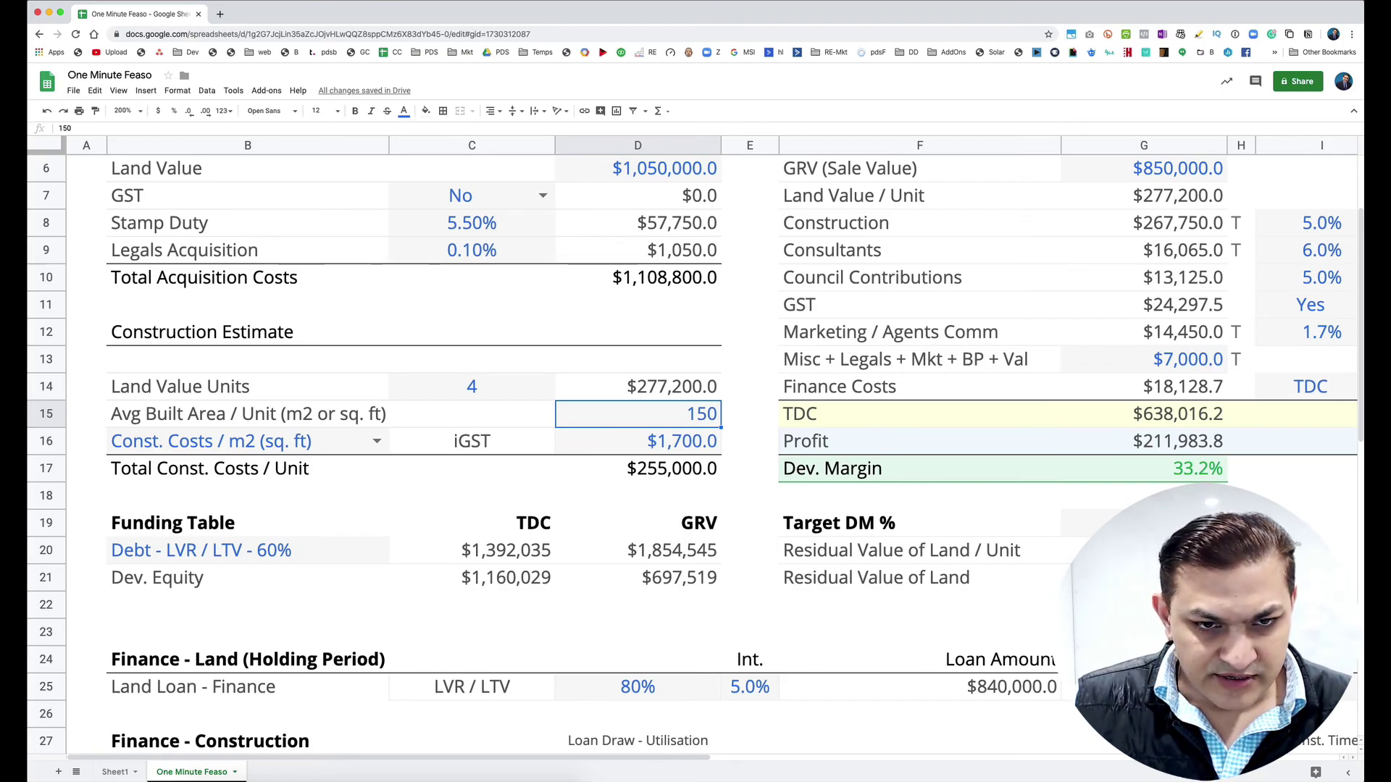
pyautogui.click(637, 441)
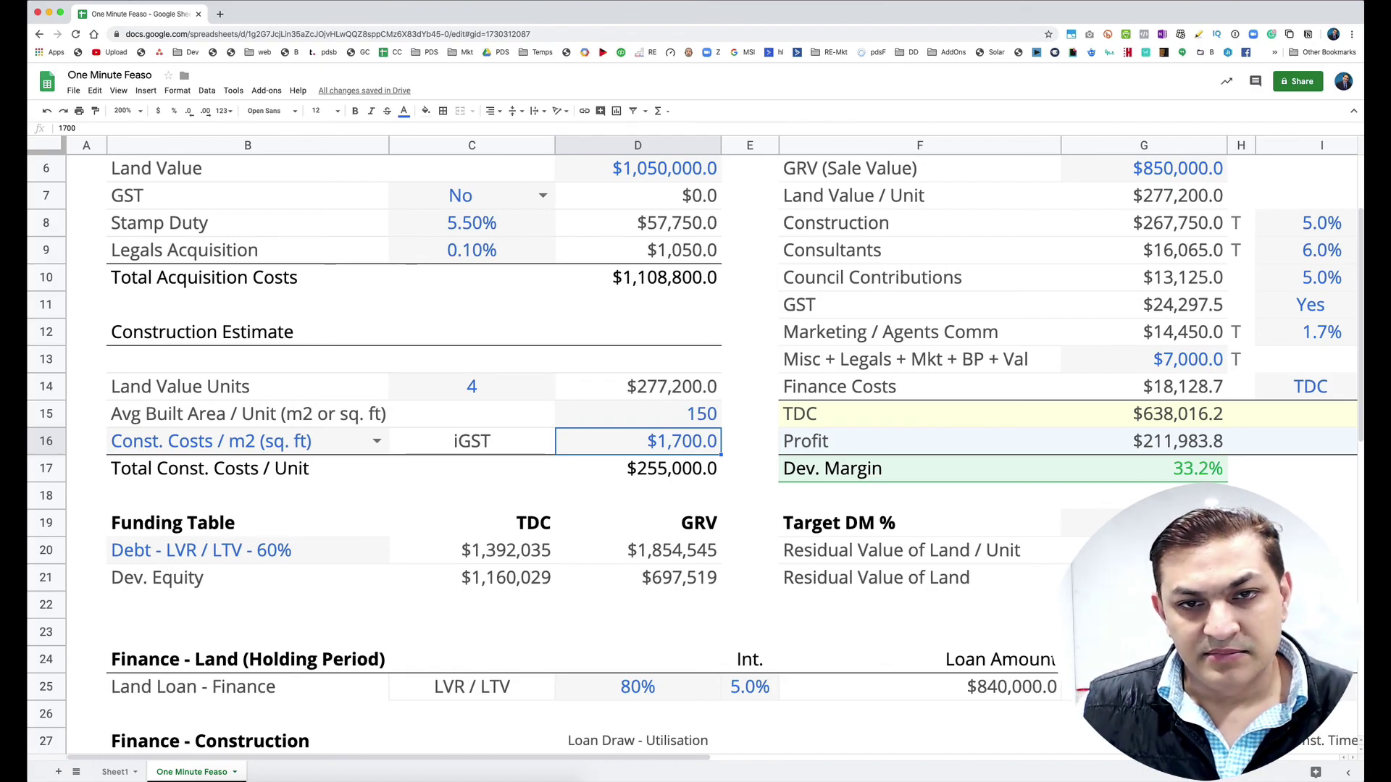
pyautogui.click(674, 471)
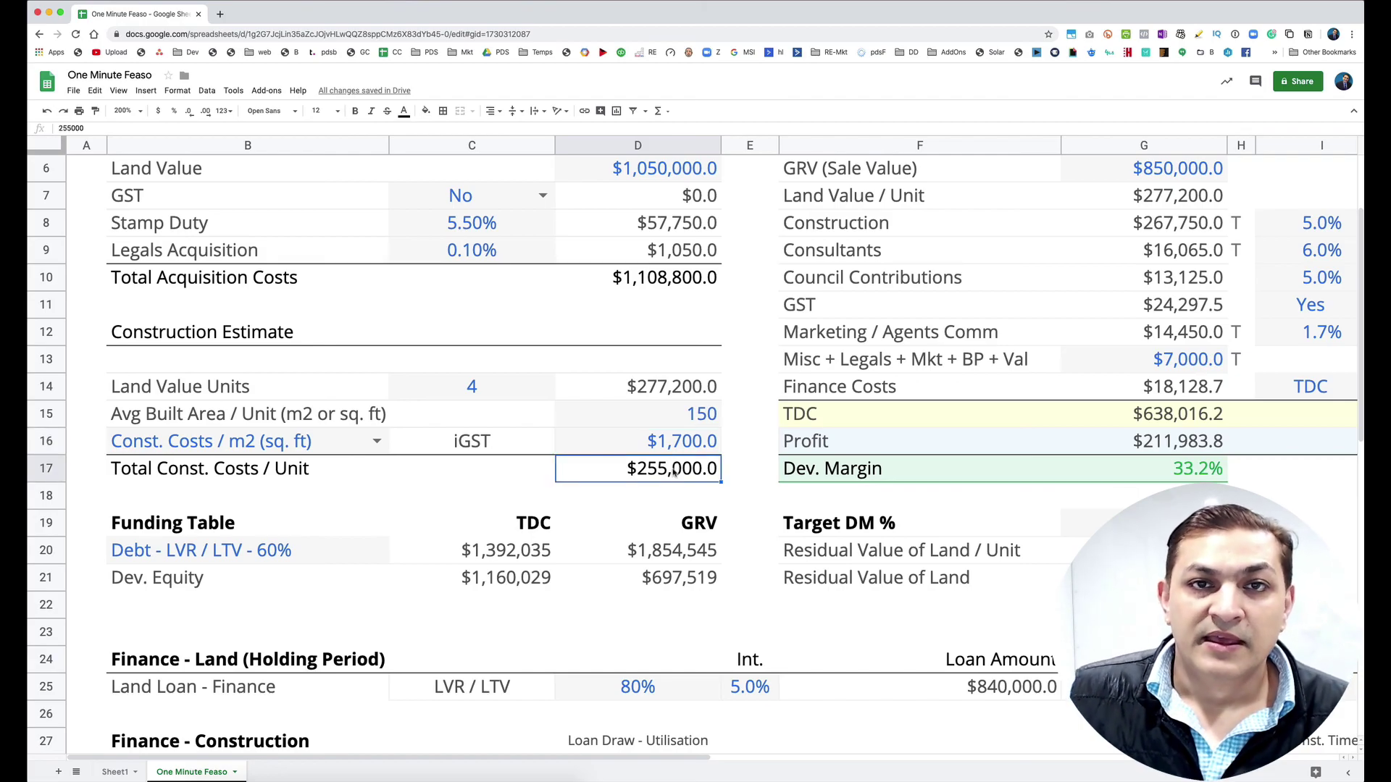